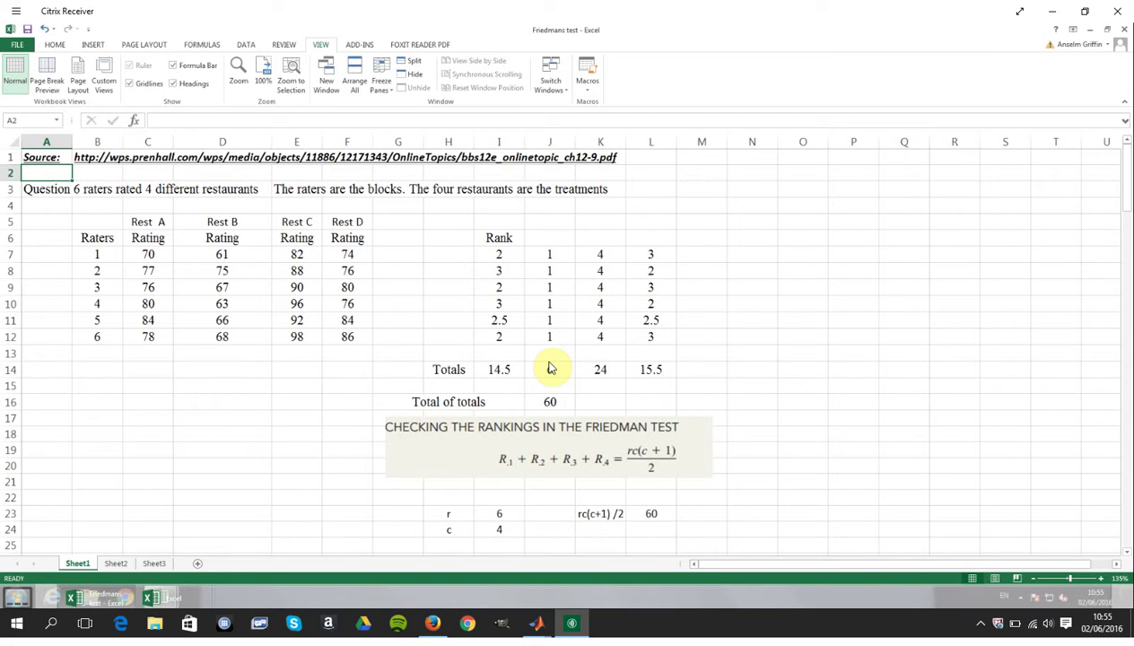
# Step: Review the ratings for 6 raters across Rest A–D, then move down toward the F_R formula
pyautogui.click(115, 420)
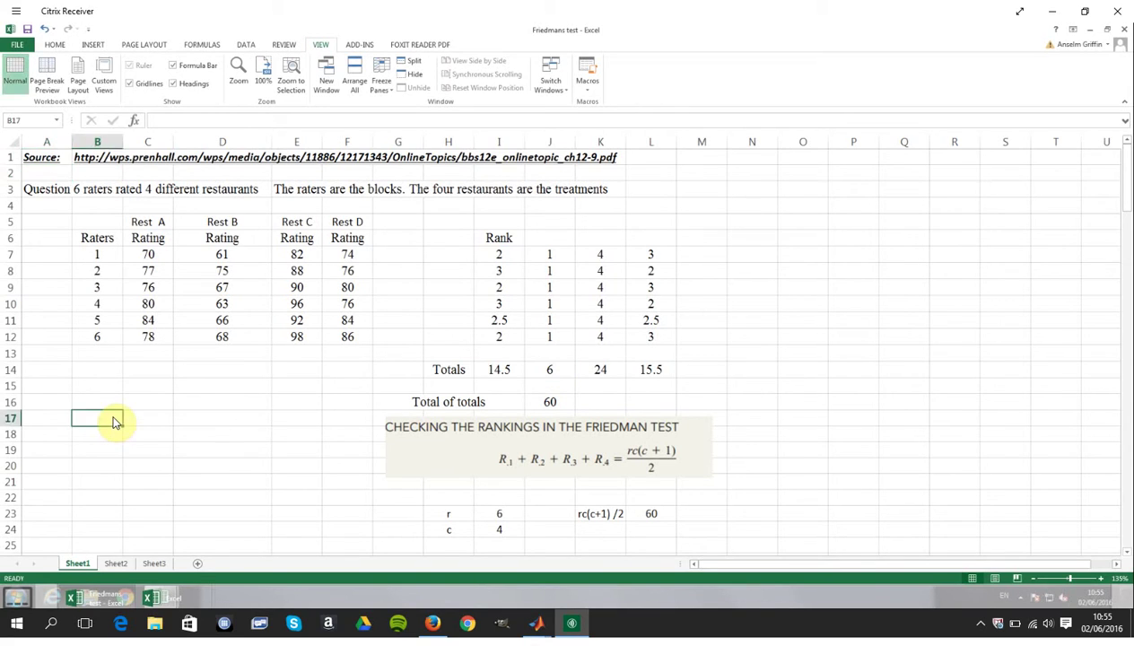
pyautogui.press('Left')
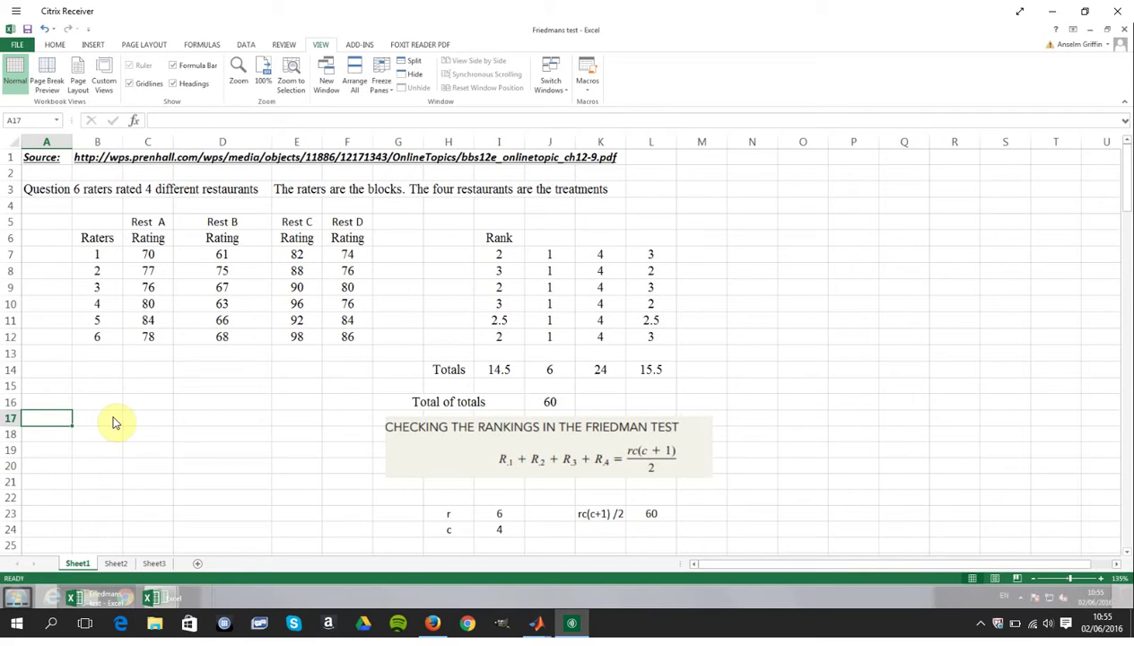
pyautogui.press('Up')
pyautogui.press('Up')
pyautogui.press('Up')
pyautogui.press('Up')
pyautogui.press('Up')
pyautogui.press('Up')
pyautogui.press('Up')
pyautogui.press('Up')
pyautogui.press('Up')
pyautogui.press('Up')
pyautogui.press('Up')
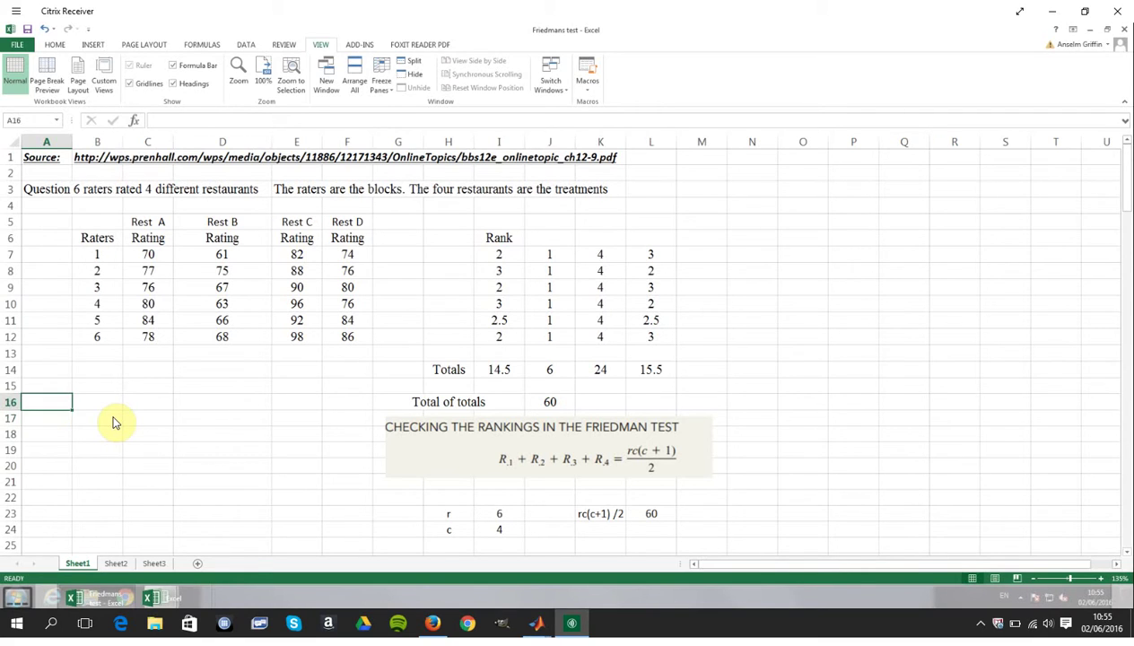
pyautogui.press('Right')
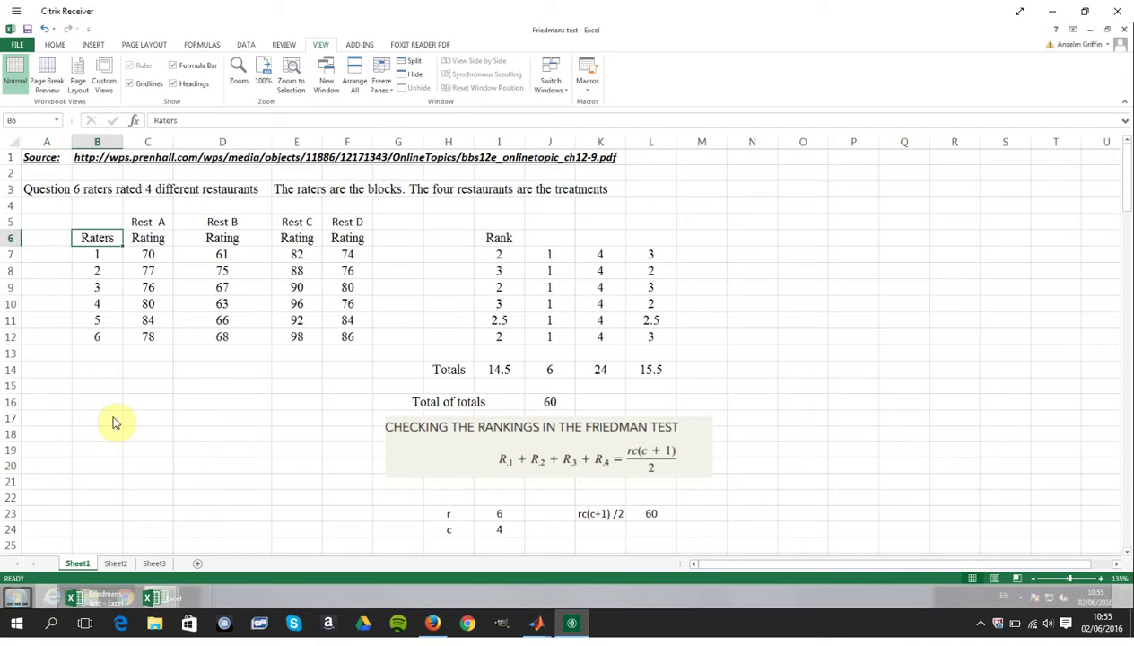
pyautogui.press('Right')
pyautogui.press('Up')
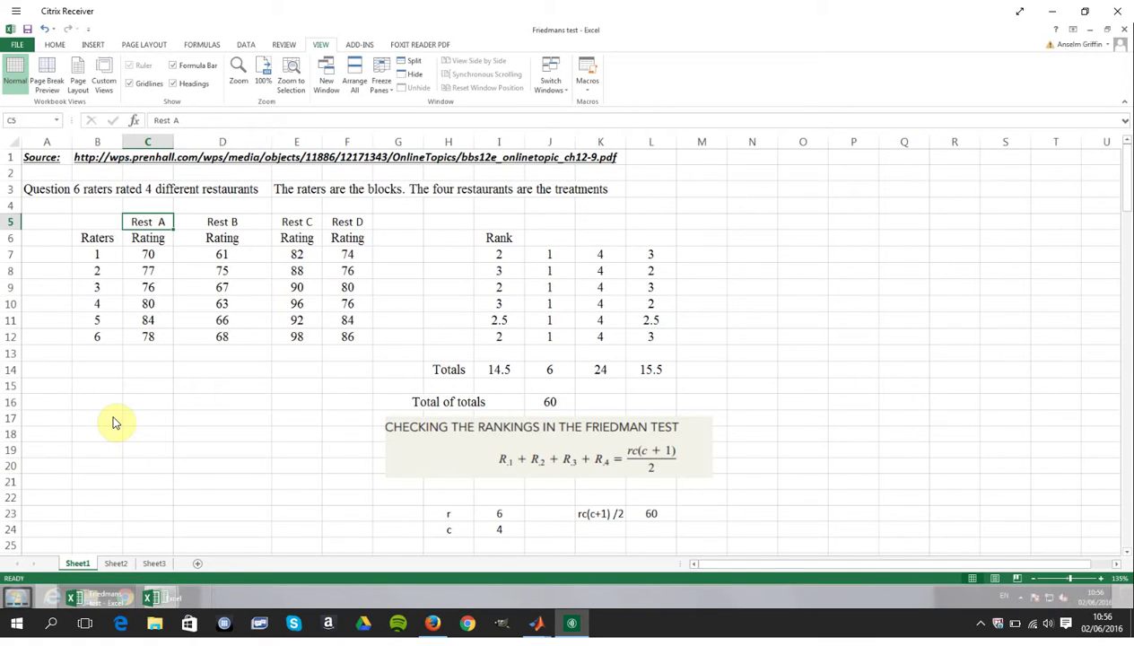
pyautogui.press('Down')
pyautogui.press('Down')
pyautogui.press('Down')
pyautogui.press('Down')
pyautogui.press('Down')
pyautogui.press('Down')
pyautogui.press('Down')
pyautogui.press('Down')
pyautogui.press('Down')
pyautogui.press('Down')
pyautogui.press('Down')
pyautogui.press('Down')
pyautogui.press('Down')
pyautogui.press('Down')
pyautogui.press('Down')
pyautogui.press('Down')
pyautogui.press('Down')
pyautogui.press('Down')
pyautogui.press('Down')
pyautogui.press('Down')
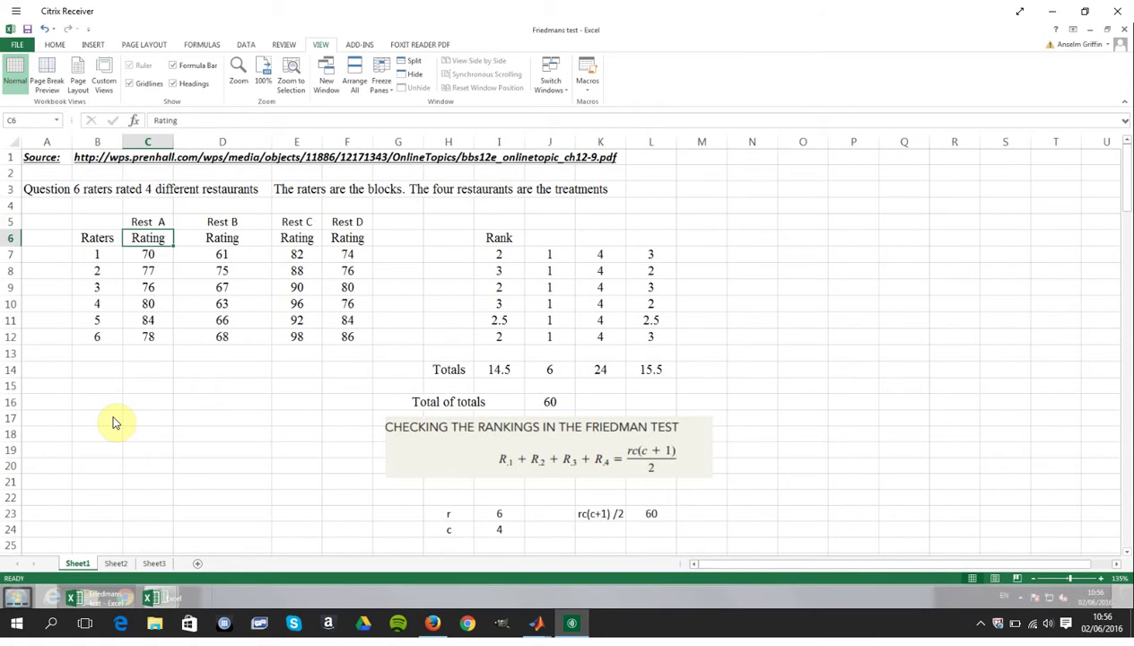
# Step: Scroll through the hypotheses, ANOVA assumptions and Friedman notes, then back up to F_R = 16.25
pyautogui.press('Down')
pyautogui.press('Down')
pyautogui.press('Down')
pyautogui.press('Down')
pyautogui.press('Down')
pyautogui.press('Down')
pyautogui.press('Down')
pyautogui.press('Down')
pyautogui.press('Down')
pyautogui.press('Down')
pyautogui.press('Down')
pyautogui.press('Down')
pyautogui.press('Down')
pyautogui.press('Down')
pyautogui.press('Down')
pyautogui.press('Down')
pyautogui.press('Down')
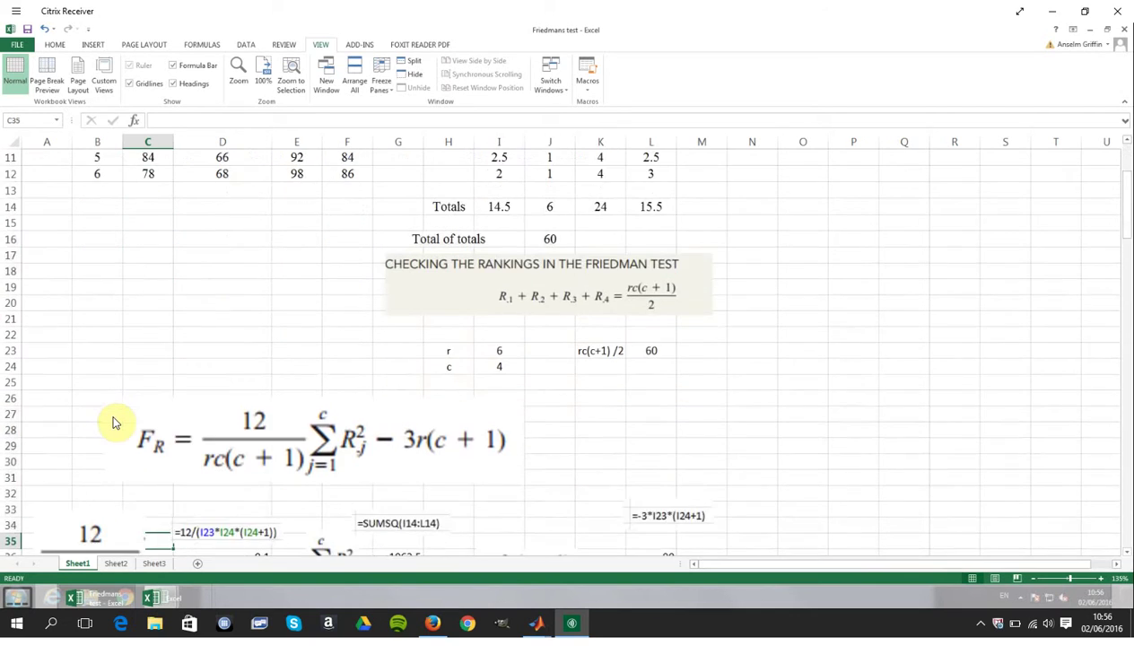
pyautogui.press('Down')
pyautogui.press('Down')
pyautogui.press('Down')
pyautogui.press('Down')
pyautogui.press('Down')
pyautogui.press('Down')
pyautogui.press('Down')
pyautogui.press('Down')
pyautogui.press('Down')
pyautogui.press('Down')
pyautogui.press('Down')
pyautogui.press('Down')
pyautogui.press('Down')
pyautogui.press('Down')
pyautogui.press('Down')
pyautogui.press('Down')
pyautogui.press('Down')
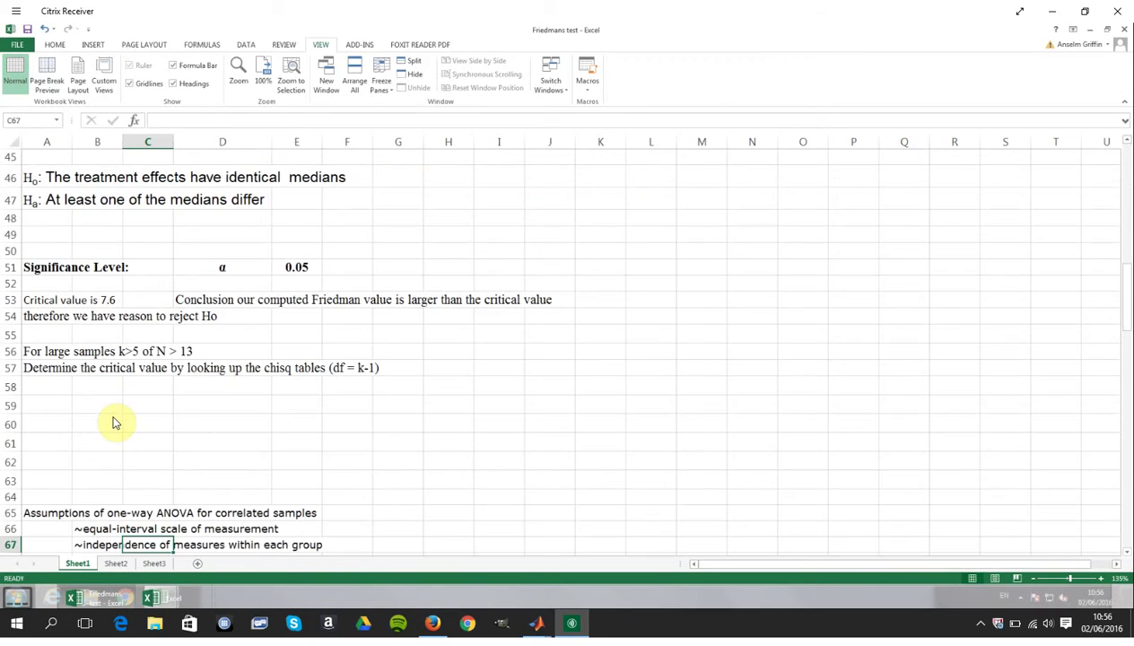
pyautogui.press('Down')
pyautogui.press('Down')
pyautogui.press('Down')
pyautogui.press('Down')
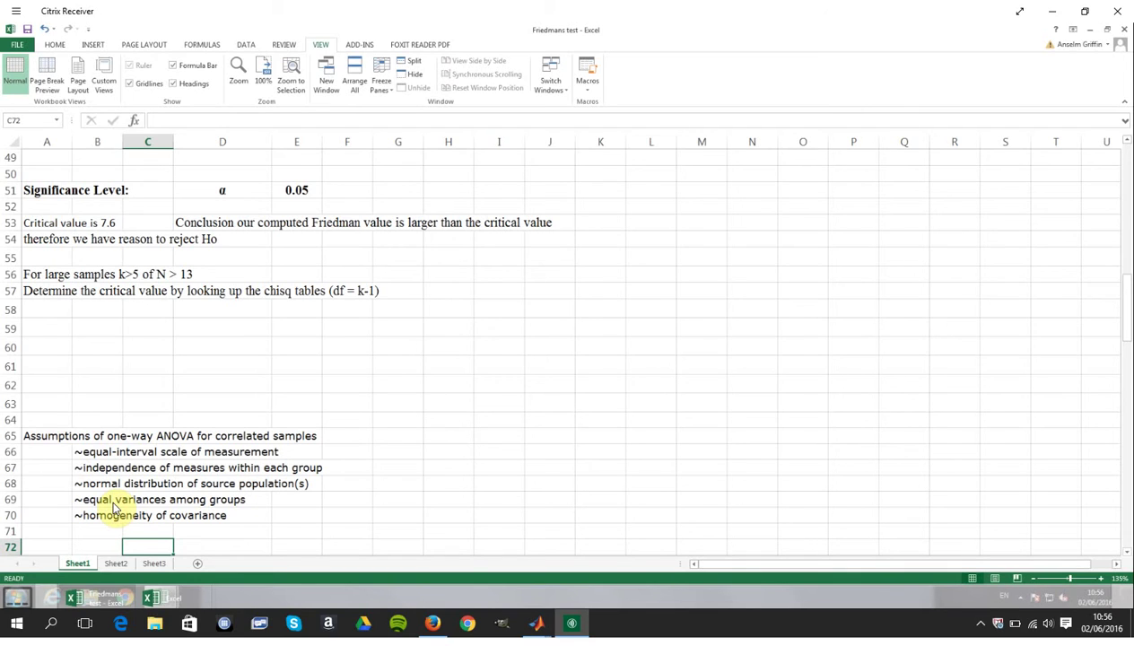
pyautogui.press('Down')
pyautogui.press('Down')
pyautogui.press('Down')
pyautogui.press('Down')
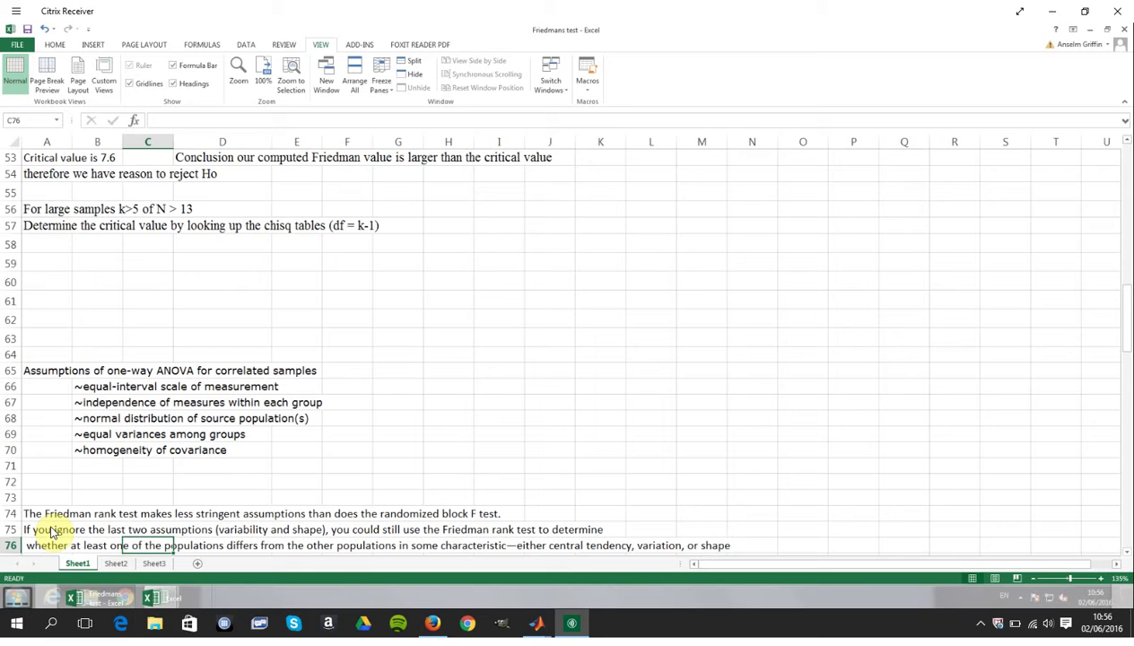
pyautogui.press('Up')
pyautogui.press('Up')
pyautogui.press('Up')
pyautogui.press('Up')
pyautogui.press('Up')
pyautogui.press('Up')
pyautogui.press('Up')
pyautogui.press('Up')
pyautogui.press('Up')
pyautogui.press('Up')
pyautogui.press('Up')
pyautogui.press('Up')
pyautogui.press('Up')
pyautogui.press('Up')
pyautogui.press('Up')
pyautogui.press('Up')
pyautogui.press('Up')
pyautogui.press('Up')
pyautogui.press('Up')
pyautogui.press('Up')
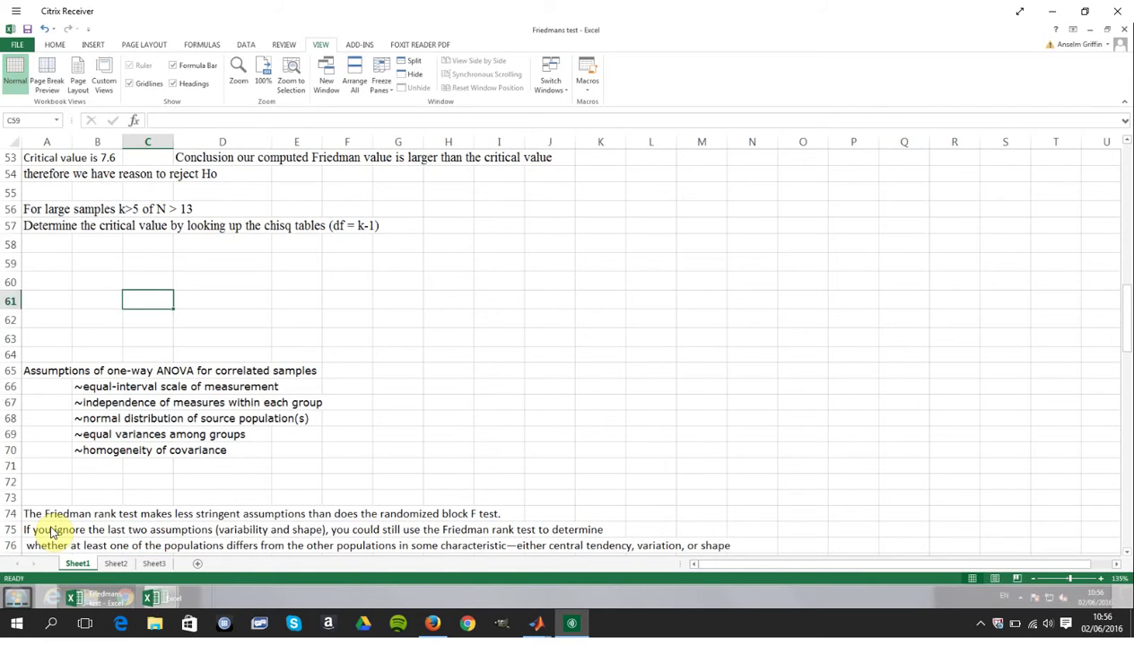
pyautogui.press('Up')
pyautogui.press('Up')
pyautogui.press('Up')
pyautogui.press('Up')
pyautogui.press('Up')
pyautogui.press('Up')
pyautogui.press('Up')
pyautogui.press('Up')
pyautogui.press('Up')
pyautogui.press('Up')
pyautogui.press('Up')
pyautogui.press('Up')
pyautogui.press('Up')
pyautogui.press('Up')
pyautogui.press('Up')
pyautogui.press('Up')
pyautogui.press('Up')
pyautogui.press('Up')
pyautogui.press('Up')
pyautogui.press('Up')
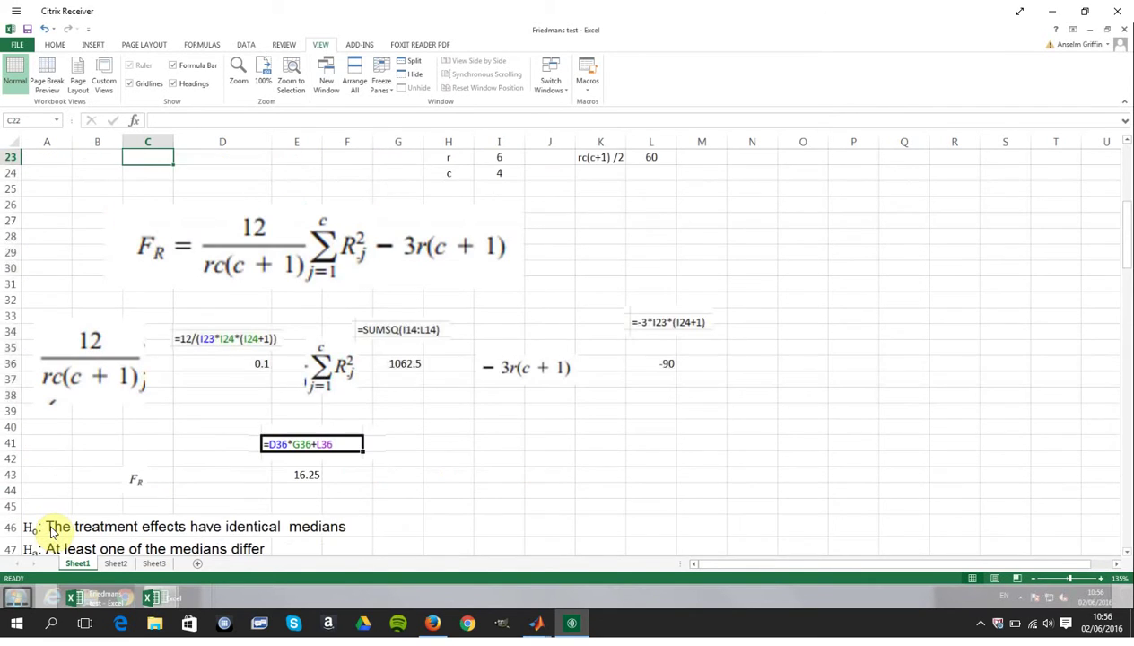
# Step: Show the rank totals 14.5, 6, 24 and 15.5 summing to 60 at the top of Sheet1
pyautogui.press('Down')
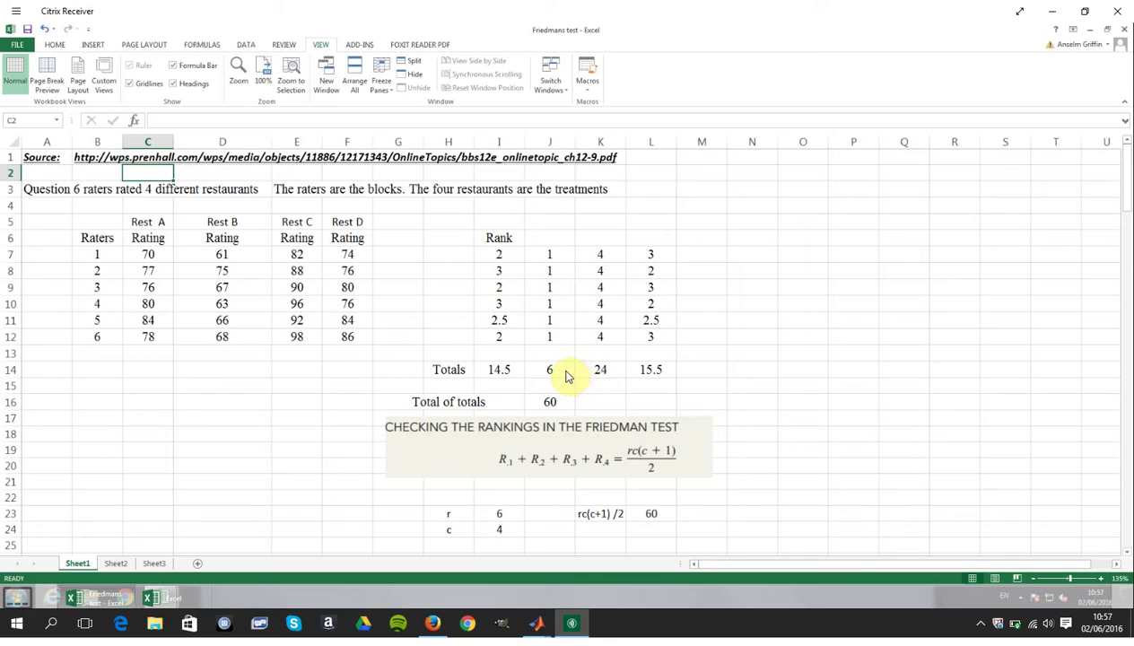
# Step: Inspect I7's formula =RANK.AVG(C7,$C7:$F7,1) that ranks rater 1's four ratings
pyautogui.click(508, 257)
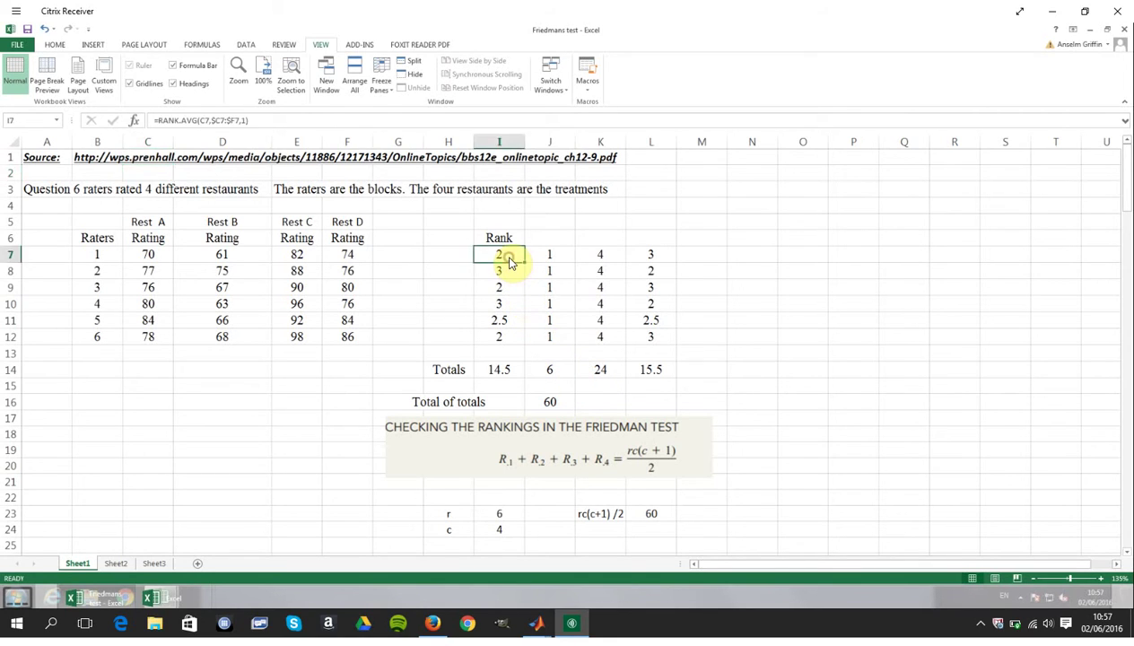
pyautogui.doubleClick(509, 259)
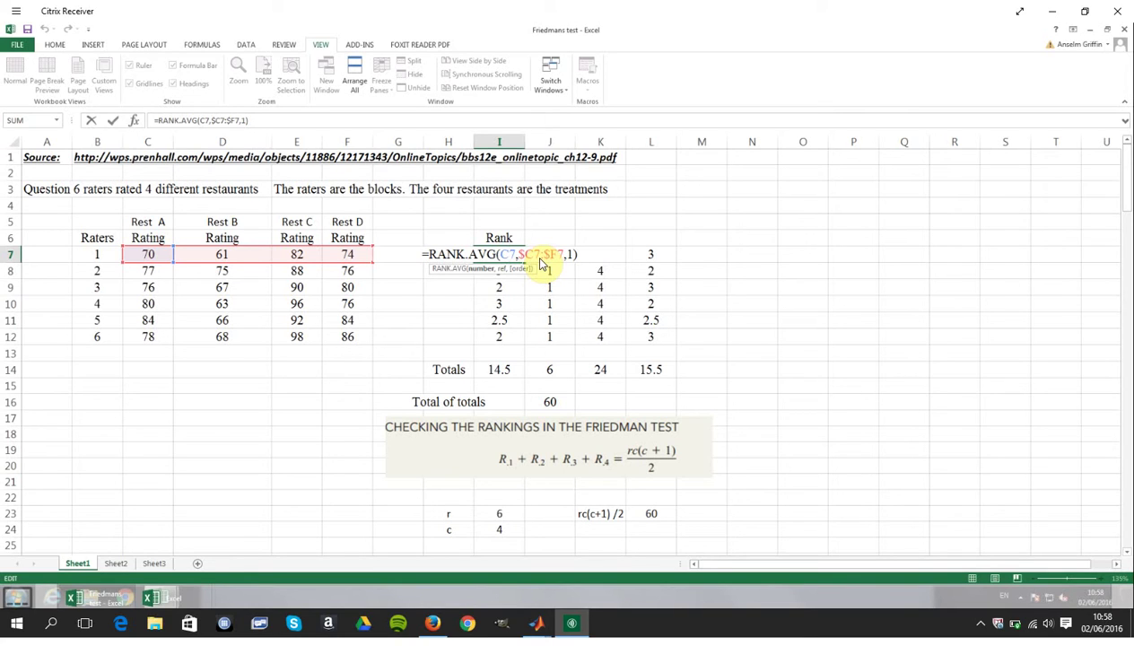
pyautogui.click(742, 386)
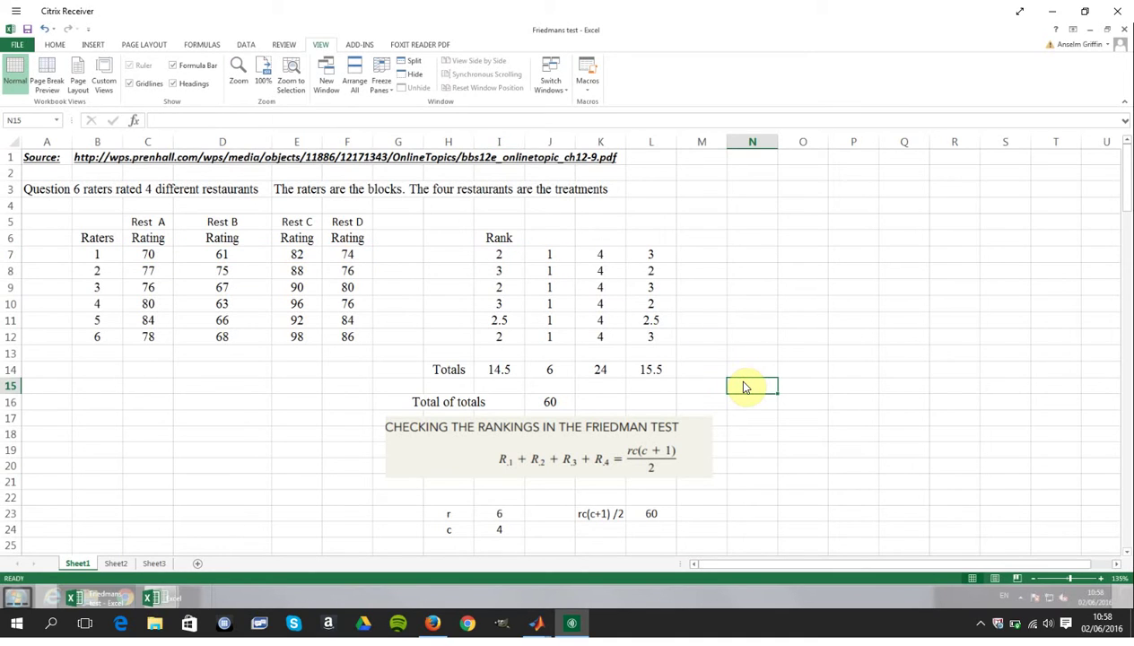
pyautogui.press('Left')
pyautogui.press('Left')
pyautogui.press('Up')
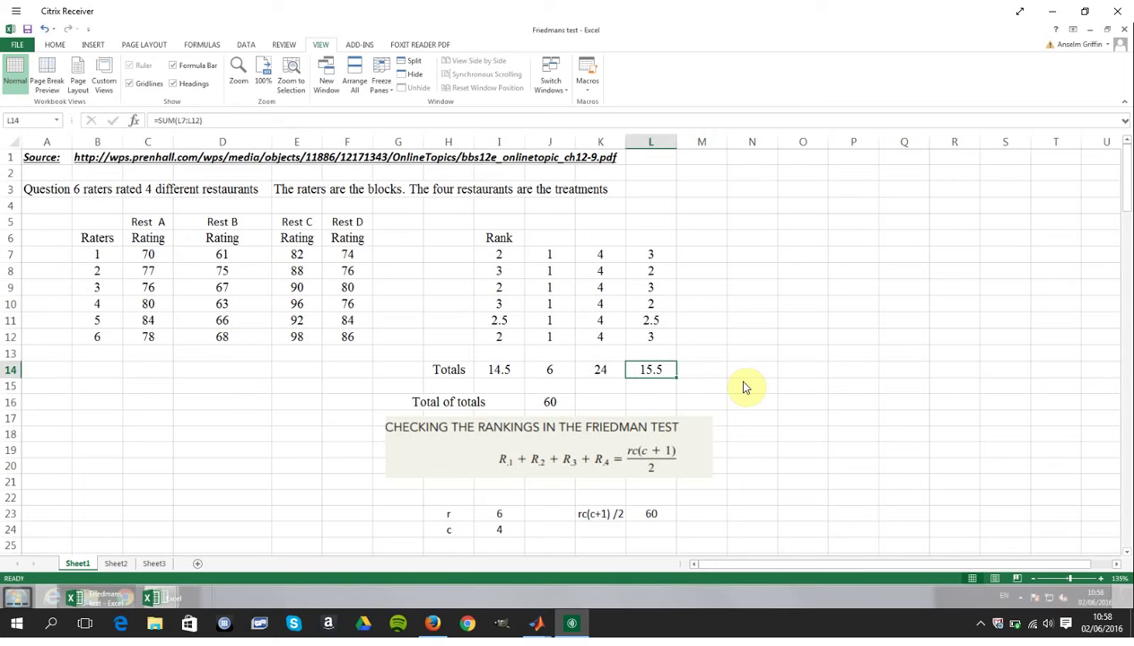
pyautogui.press('Down')
pyautogui.press('Down')
pyautogui.press('Down')
pyautogui.press('Down')
pyautogui.press('Down')
pyautogui.press('Down')
pyautogui.press('Down')
pyautogui.press('Down')
pyautogui.press('Down')
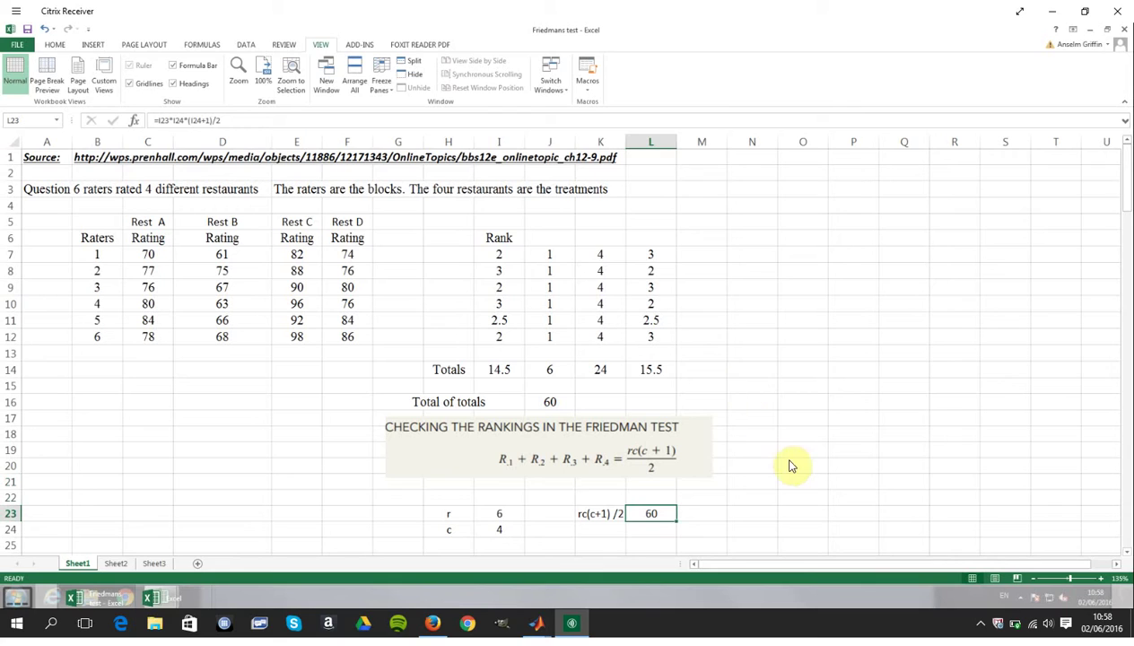
pyautogui.doubleClick(653, 514)
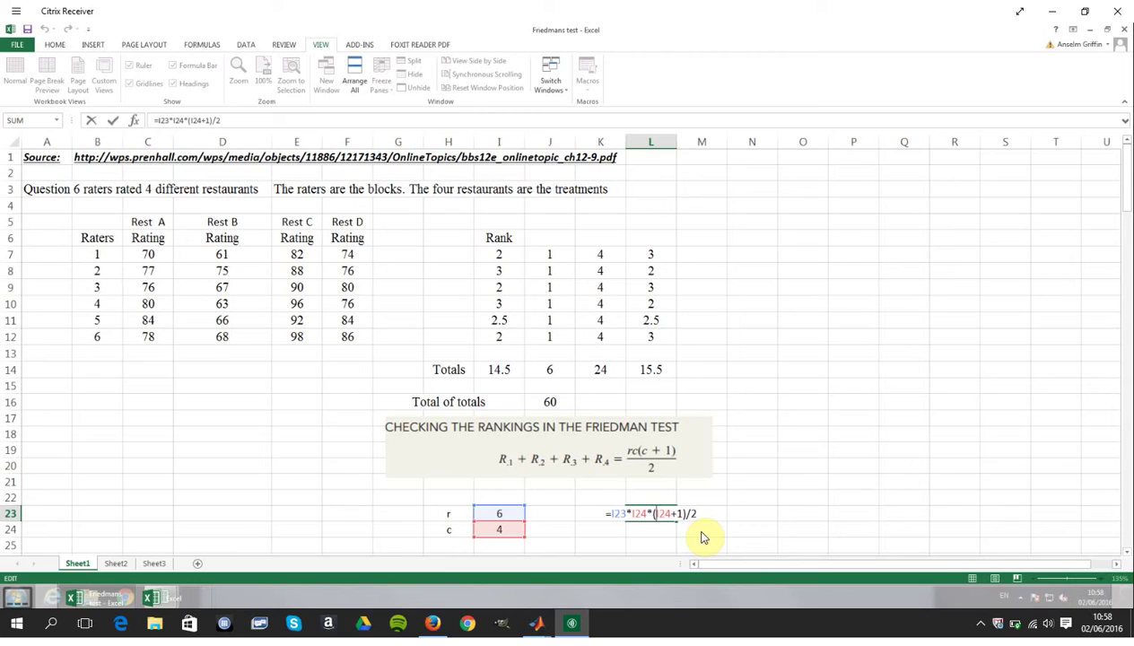
pyautogui.click(702, 536)
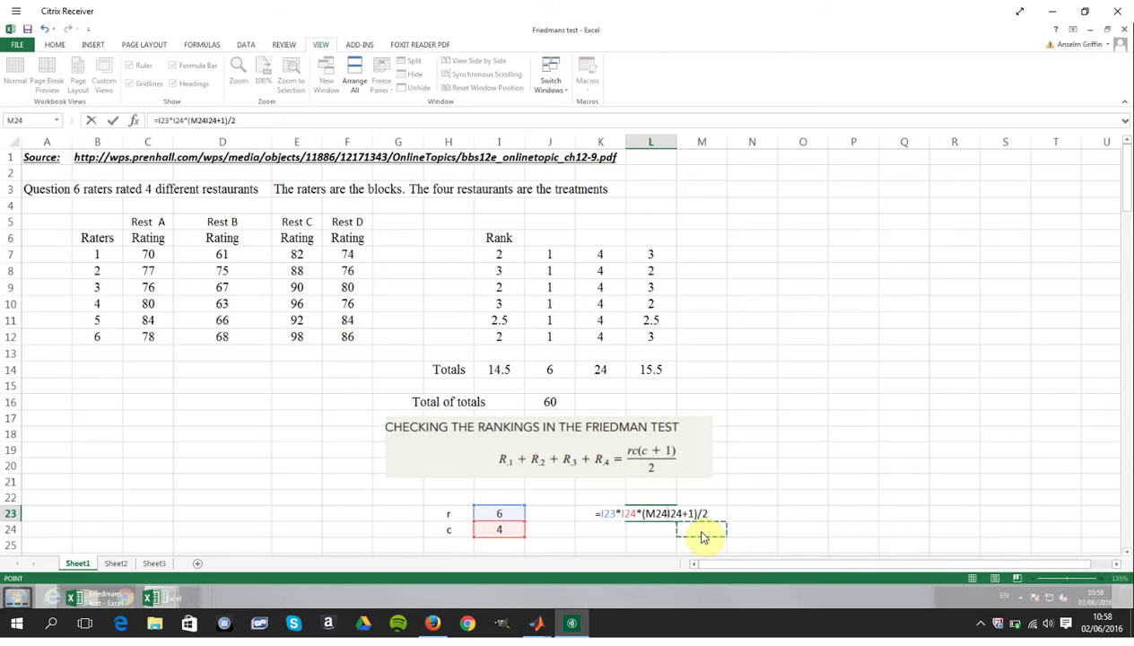
pyautogui.press('Escape')
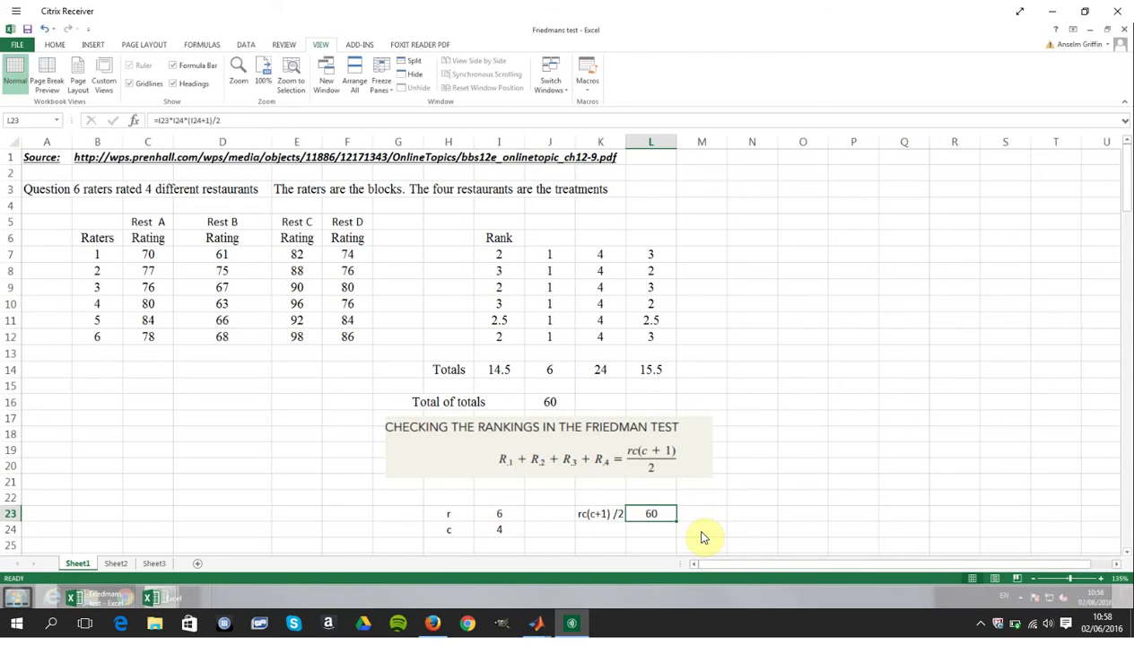
pyautogui.press('Down')
pyautogui.press('Down')
pyautogui.press('Down')
pyautogui.press('Down')
pyautogui.press('Down')
pyautogui.press('Down')
pyautogui.press('Down')
pyautogui.press('Down')
pyautogui.press('Down')
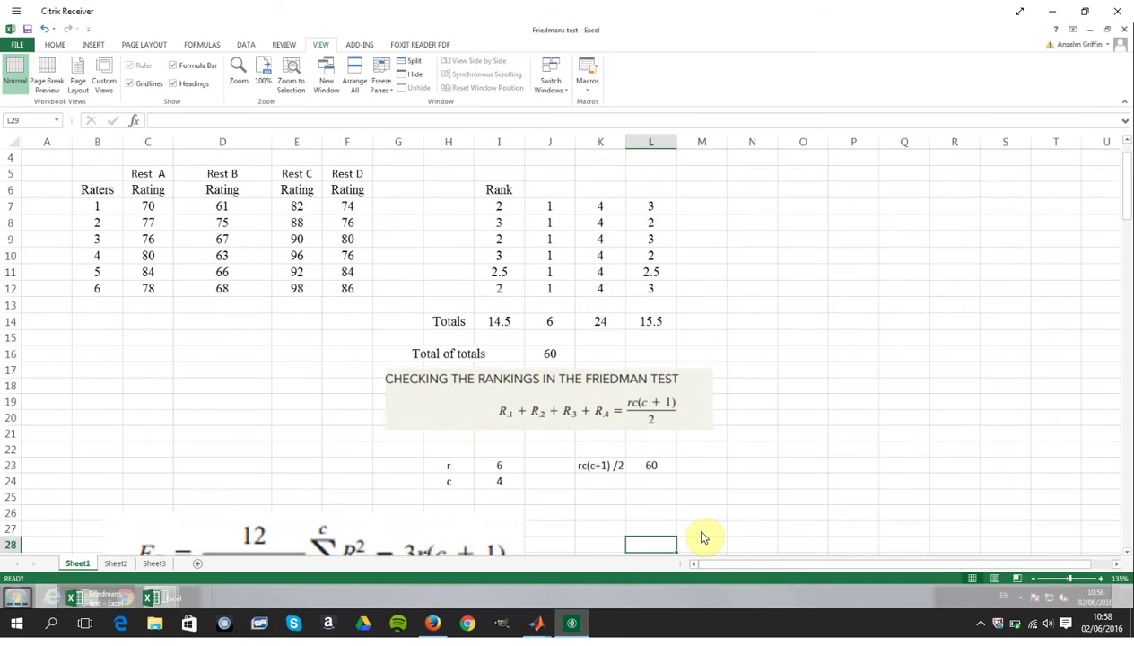
# Step: Review components 0.1, 1062.5 and −90, select F_R = 16.25 in E43, then move toward the conclusion
pyautogui.press('Left')
pyautogui.press('Left')
pyautogui.press('Left')
pyautogui.press('Left')
pyautogui.press('Left')
pyautogui.press('Left')
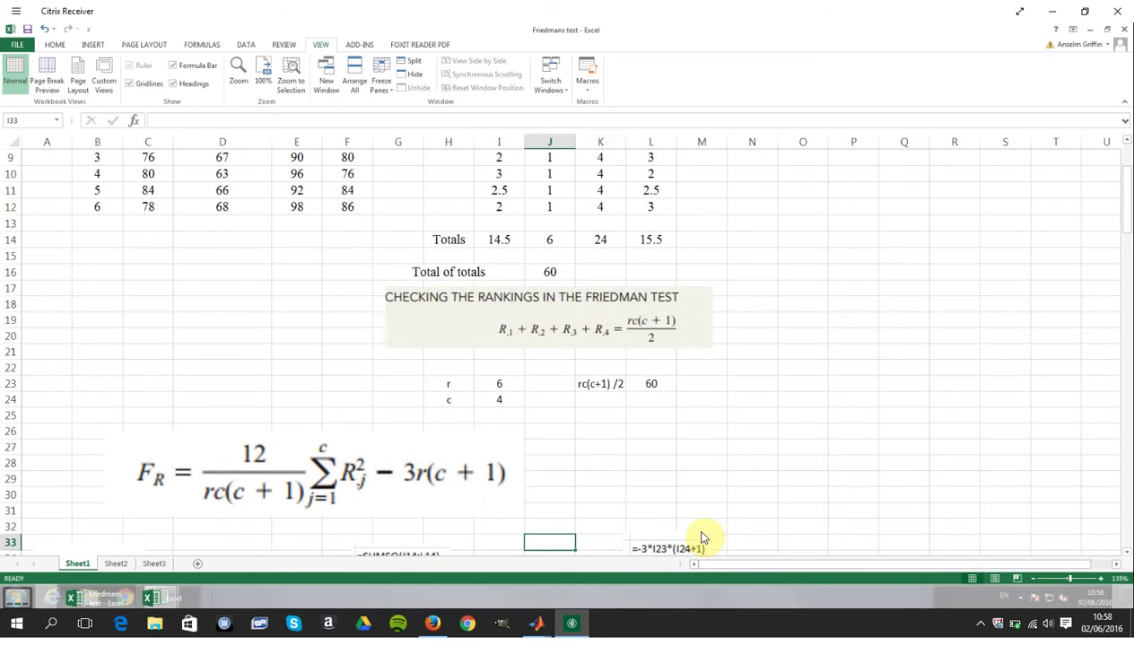
pyautogui.press('Down')
pyautogui.press('Down')
pyautogui.press('Down')
pyautogui.press('Down')
pyautogui.press('Down')
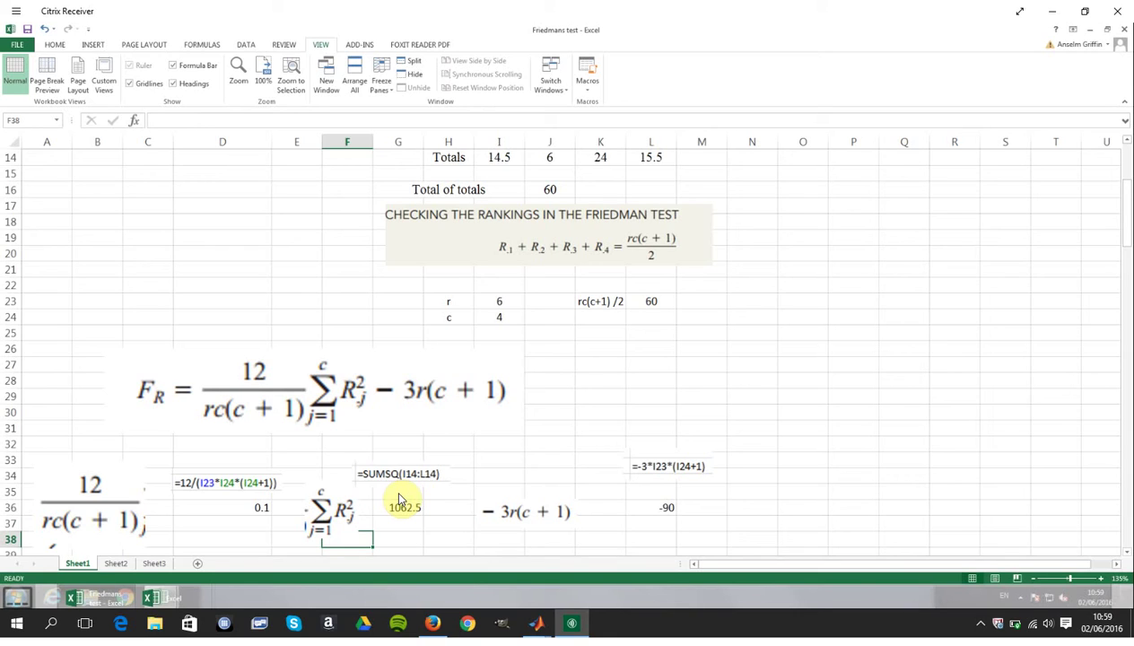
pyautogui.click(759, 498)
pyautogui.press('Down')
pyautogui.press('Down')
pyautogui.press('Down')
pyautogui.press('Down')
pyautogui.press('Down')
pyautogui.press('Down')
pyautogui.press('Down')
pyautogui.press('Down')
pyautogui.press('Down')
pyautogui.press('Down')
pyautogui.press('Down')
pyautogui.press('Left')
pyautogui.press('Left')
pyautogui.press('Left')
pyautogui.press('Left')
pyautogui.press('Left')
pyautogui.press('Left')
pyautogui.press('Left')
pyautogui.press('Left')
pyautogui.press('Left')
pyautogui.press('Left')
pyautogui.press('Left')
pyautogui.press('Up')
pyautogui.press('Up')
pyautogui.press('Up')
pyautogui.press('Right')
pyautogui.press('Right')
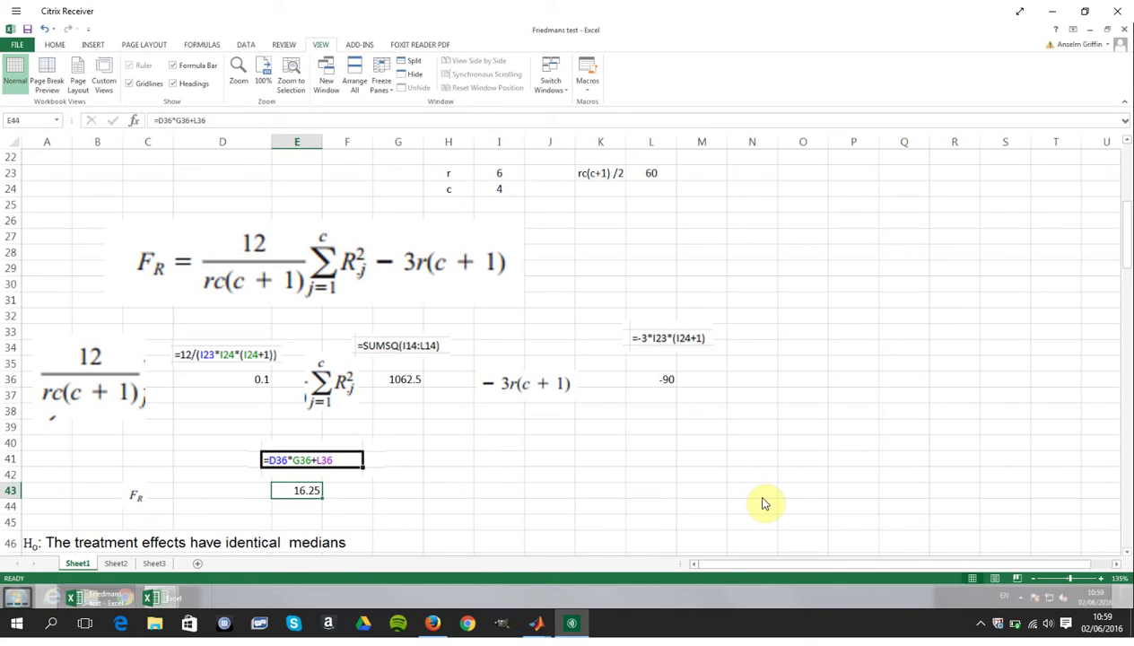
pyautogui.press('Down')
pyautogui.press('Down')
pyautogui.press('Down')
pyautogui.press('Down')
pyautogui.press('Down')
pyautogui.press('Down')
pyautogui.press('Down')
pyautogui.press('Down')
pyautogui.press('Down')
pyautogui.press('Down')
pyautogui.press('Down')
pyautogui.press('Down')
pyautogui.press('Down')
pyautogui.press('Down')
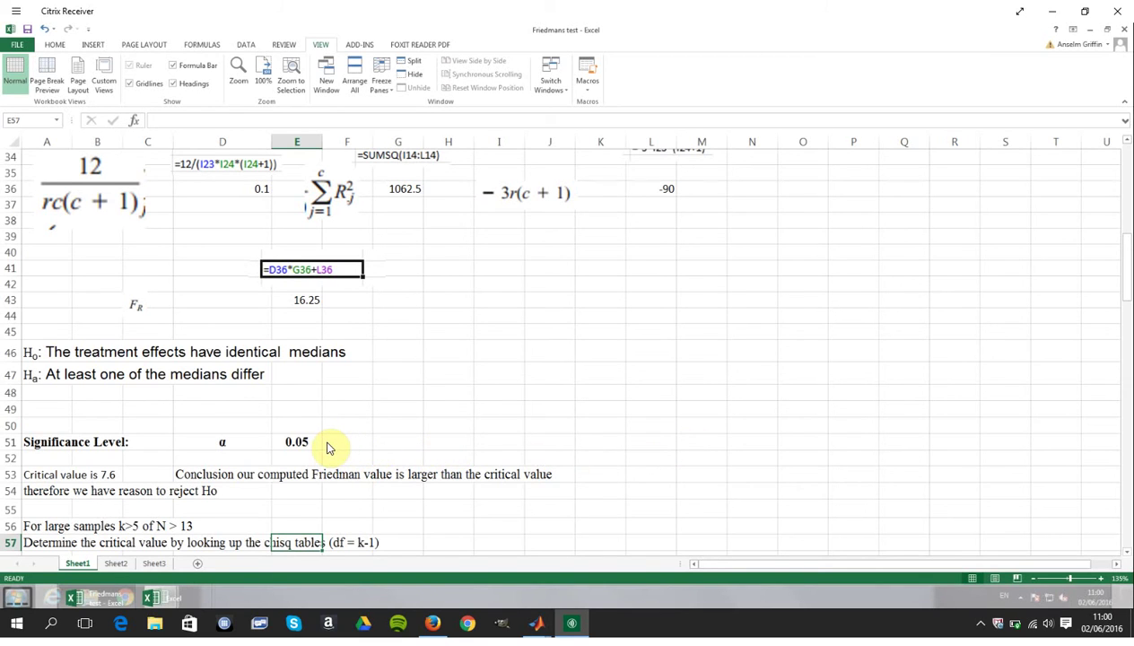
# Step: Bring the critical values table into view, showing 7.600 at 0.05 and 10.20 at 0.01 for k = 4, b = 6
pyautogui.press('Down')
pyautogui.press('Down')
pyautogui.press('Down')
pyautogui.press('Down')
pyautogui.press('Down')
pyautogui.press('Down')
pyautogui.press('Down')
pyautogui.press('Down')
pyautogui.press('Down')
pyautogui.press('Down')
pyautogui.press('Down')
pyautogui.press('Down')
pyautogui.press('Down')
pyautogui.press('Down')
pyautogui.press('Down')
pyautogui.press('Down')
pyautogui.press('Down')
pyautogui.press('Down')
pyautogui.press('Down')
pyautogui.press('Down')
pyautogui.press('Down')
pyautogui.press('Down')
pyautogui.press('Down')
pyautogui.press('Down')
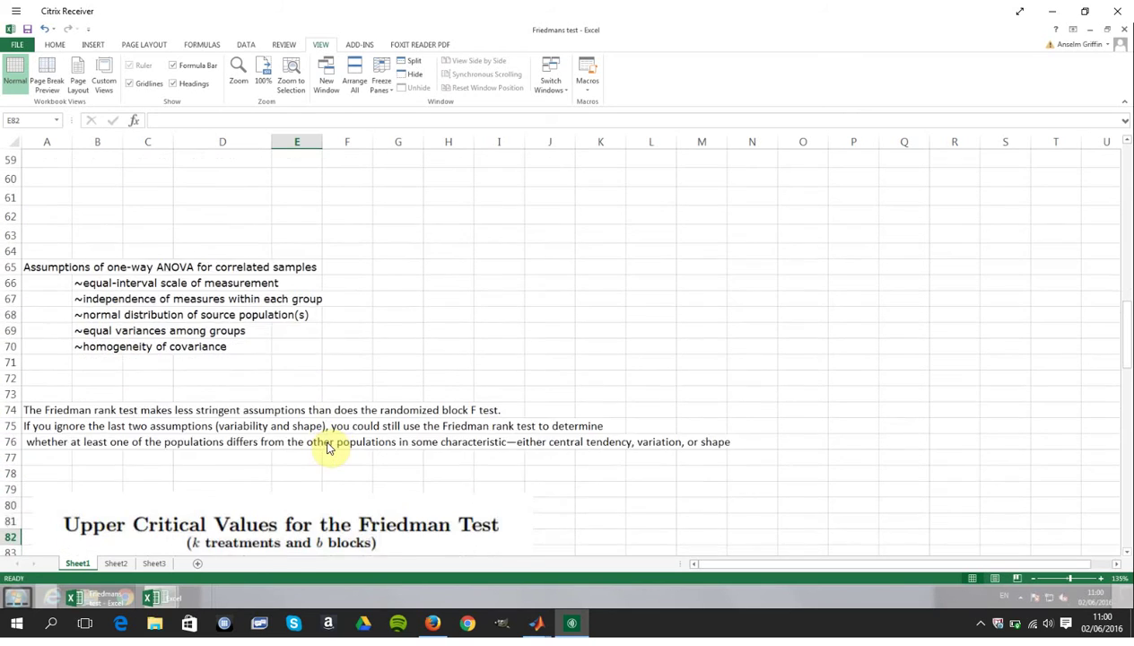
pyautogui.press('Down')
pyautogui.press('Down')
pyautogui.press('Down')
pyautogui.press('Down')
pyautogui.press('Down')
pyautogui.press('Down')
pyautogui.press('Down')
pyautogui.press('Down')
pyautogui.press('Down')
pyautogui.press('Down')
pyautogui.press('Down')
pyautogui.press('Down')
pyautogui.press('Down')
pyautogui.press('Down')
pyautogui.press('Down')
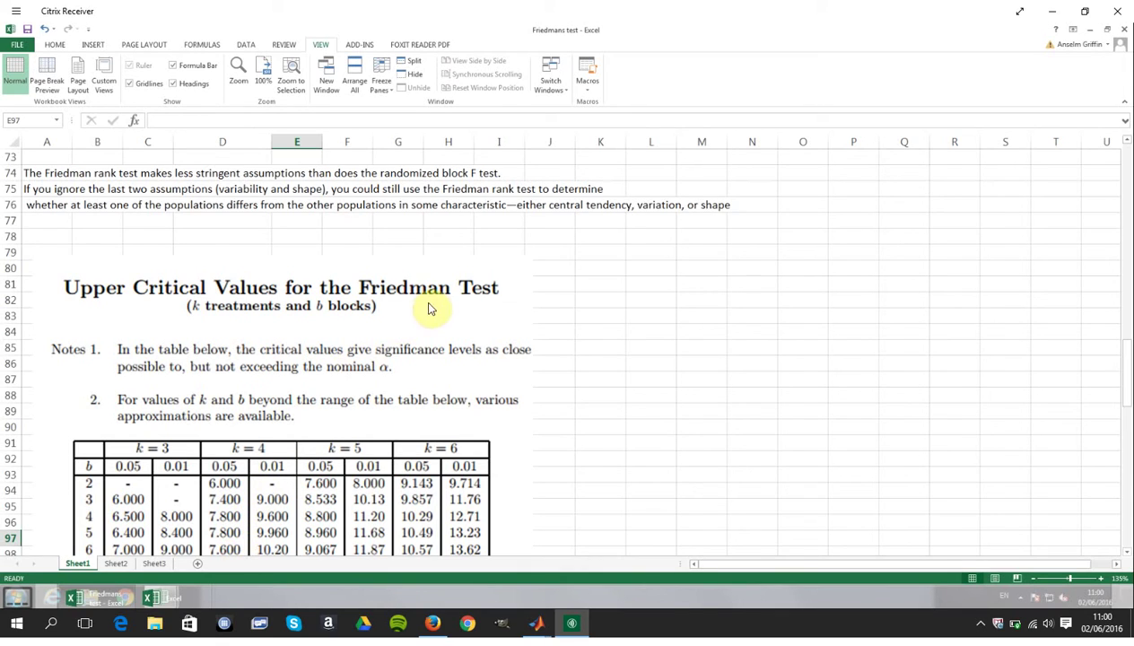
# Step: Review the significance level, critical value conclusion and the Friedman statistic 16.25
pyautogui.click(551, 224)
pyautogui.press('Up')
pyautogui.press('Up')
pyautogui.press('Up')
pyautogui.press('Up')
pyautogui.press('Up')
pyautogui.press('Up')
pyautogui.press('Up')
pyautogui.press('Up')
pyautogui.press('Up')
pyautogui.press('Up')
pyautogui.press('Up')
pyautogui.press('Up')
pyautogui.press('Up')
pyautogui.press('Up')
pyautogui.press('Up')
pyautogui.press('Up')
pyautogui.press('Up')
pyautogui.press('Up')
pyautogui.press('Up')
pyautogui.press('Up')
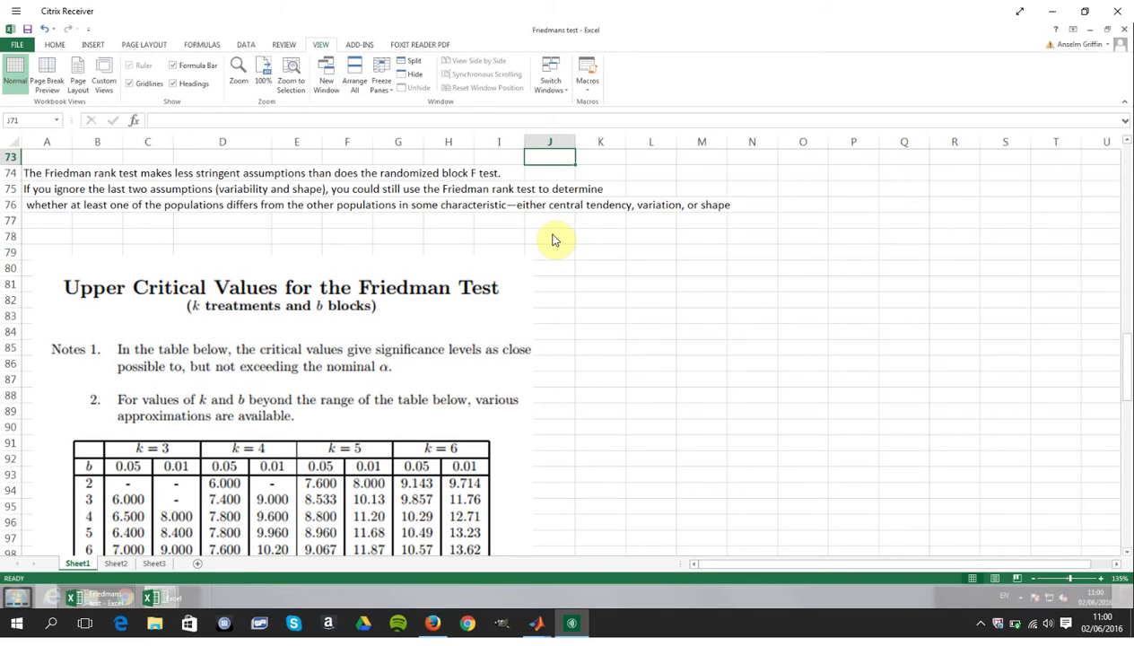
pyautogui.press('Up')
pyautogui.press('Up')
pyautogui.press('Up')
pyautogui.press('Up')
pyautogui.press('Up')
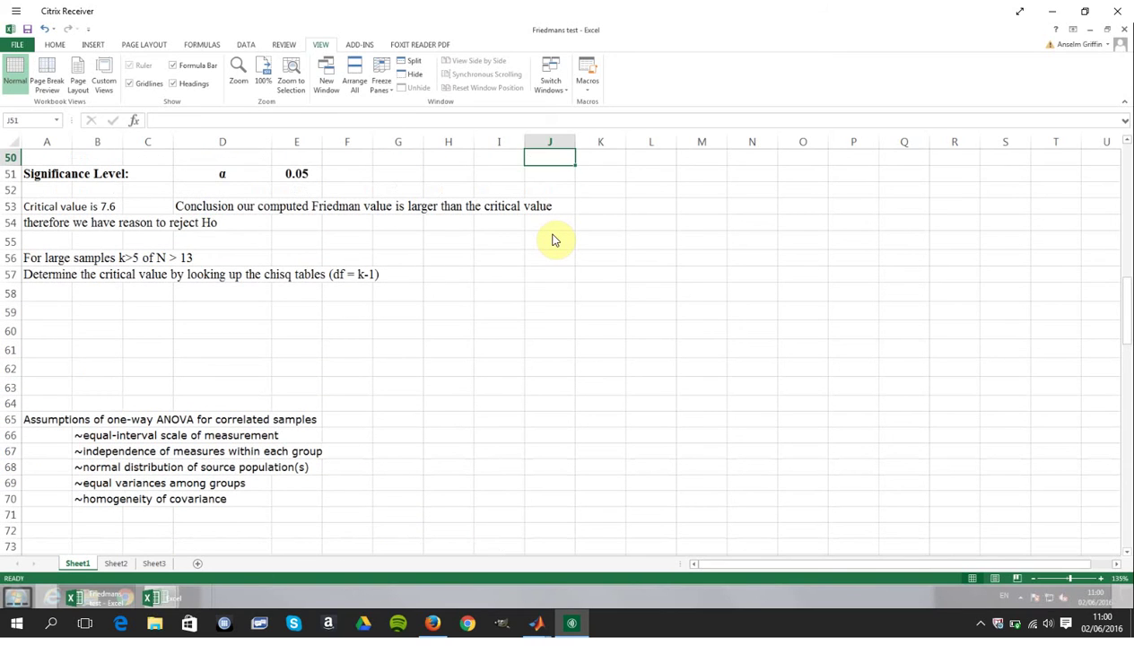
pyautogui.press('Down')
pyautogui.press('Up')
pyautogui.press('Up')
pyautogui.press('Up')
pyautogui.press('Up')
pyautogui.press('Up')
pyautogui.press('Up')
pyautogui.press('Up')
pyautogui.press('Up')
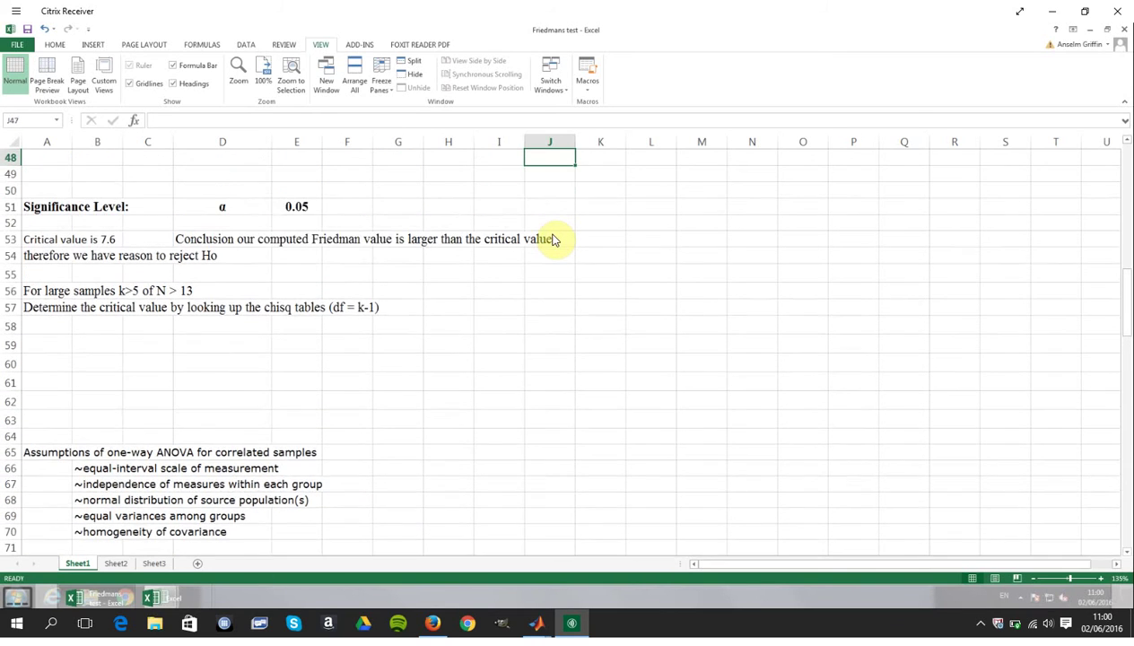
pyautogui.press('Up')
pyautogui.press('Up')
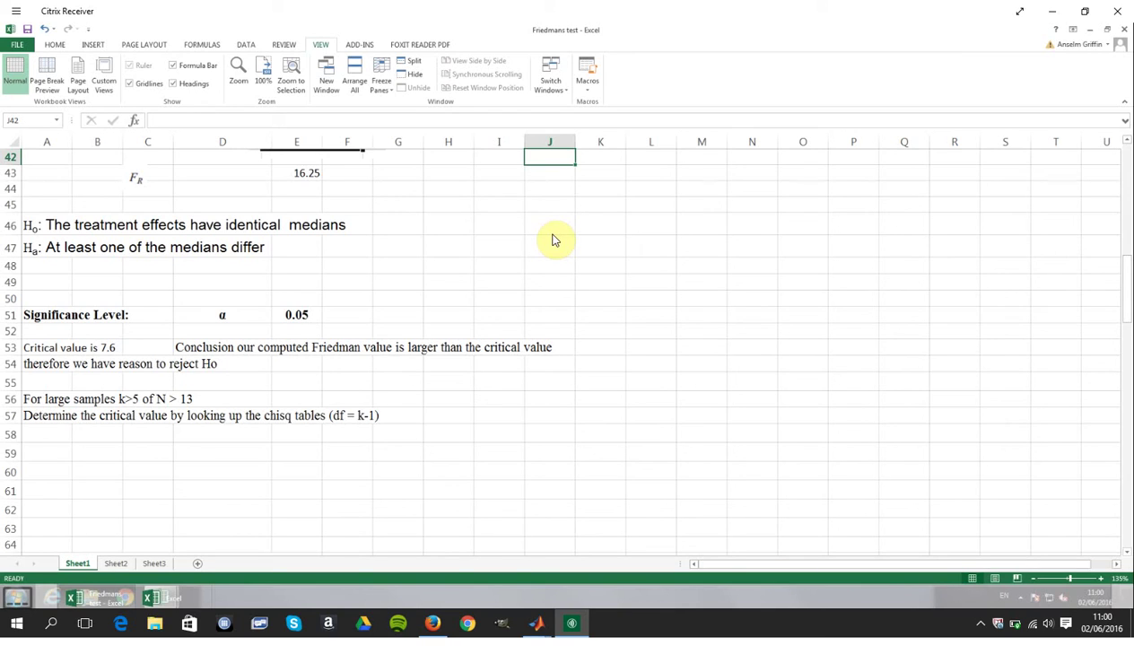
# Step: Move down through the critical values table to the chi-square rejection region diagram
pyautogui.press('Down')
pyautogui.press('Down')
pyautogui.press('Down')
pyautogui.press('Down')
pyautogui.press('Down')
pyautogui.press('Down')
pyautogui.press('Down')
pyautogui.press('Down')
pyautogui.press('Down')
pyautogui.press('Down')
pyautogui.press('Down')
pyautogui.press('Down')
pyautogui.press('Down')
pyautogui.press('Down')
pyautogui.press('Down')
pyautogui.press('Down')
pyautogui.press('Down')
pyautogui.press('Down')
pyautogui.press('Down')
pyautogui.press('Down')
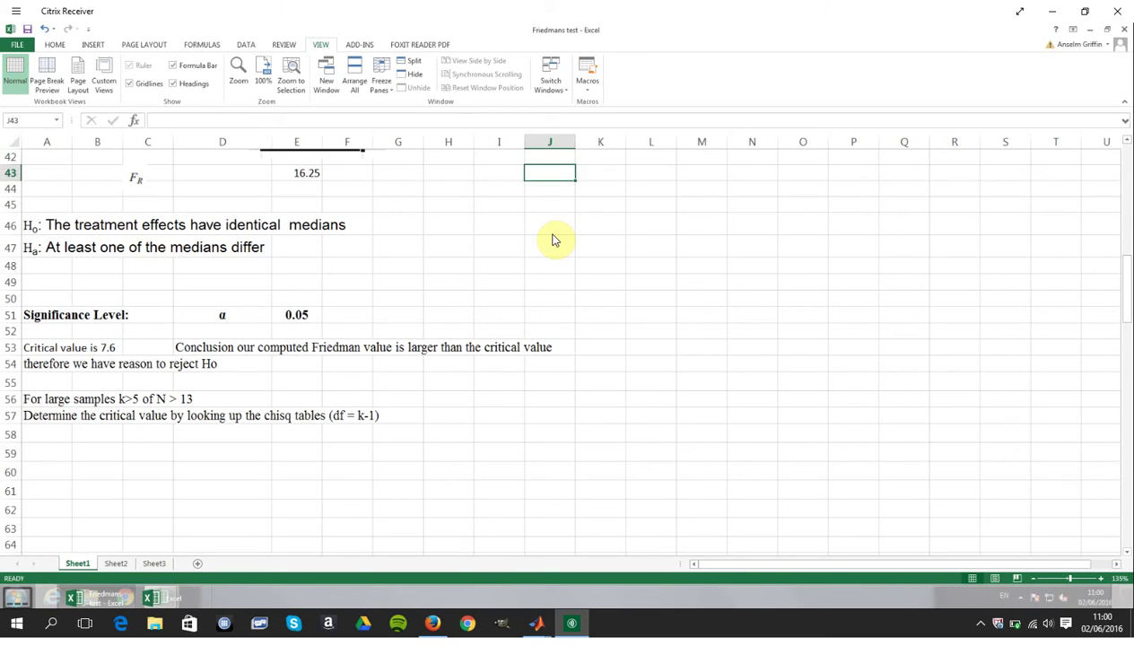
pyautogui.press('Down')
pyautogui.press('Down')
pyautogui.press('Down')
pyautogui.press('Down')
pyautogui.press('Down')
pyautogui.press('Down')
pyautogui.press('Down')
pyautogui.press('Down')
pyautogui.press('Down')
pyautogui.press('Down')
pyautogui.press('Down')
pyautogui.press('Down')
pyautogui.press('Down')
pyautogui.press('Down')
pyautogui.press('Down')
pyautogui.press('Down')
pyautogui.press('Down')
pyautogui.press('Down')
pyautogui.press('Down')
pyautogui.press('Down')
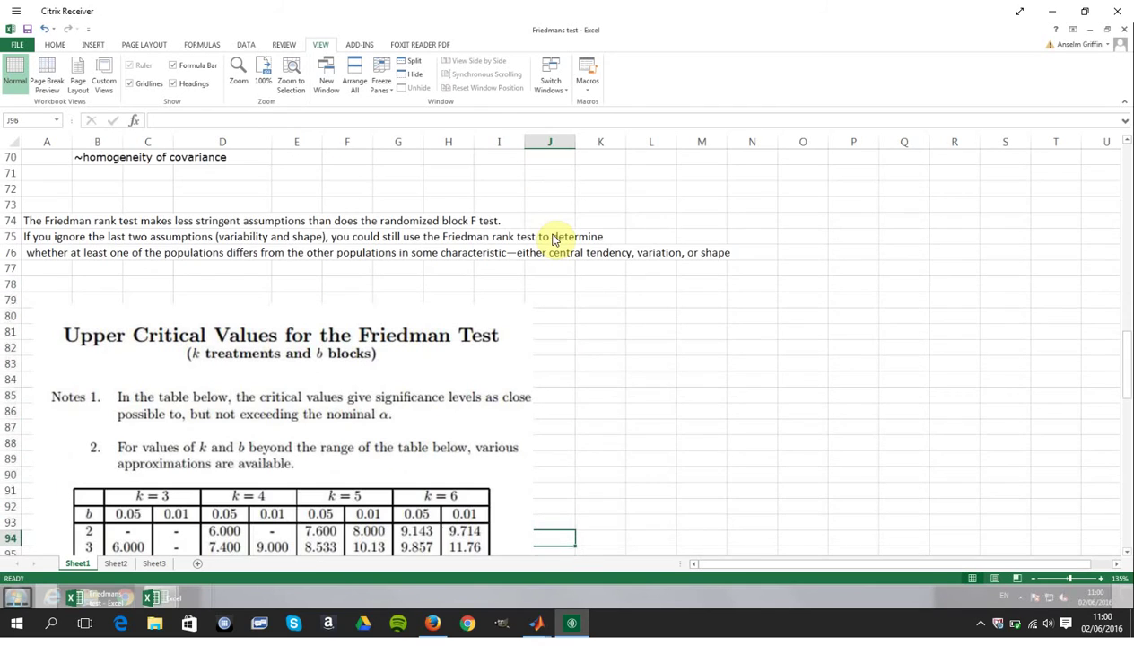
pyautogui.press('Down')
pyautogui.press('Down')
pyautogui.press('Down')
pyautogui.press('Down')
pyautogui.press('Down')
pyautogui.press('Down')
pyautogui.press('Down')
pyautogui.press('Down')
pyautogui.press('Down')
pyautogui.press('Down')
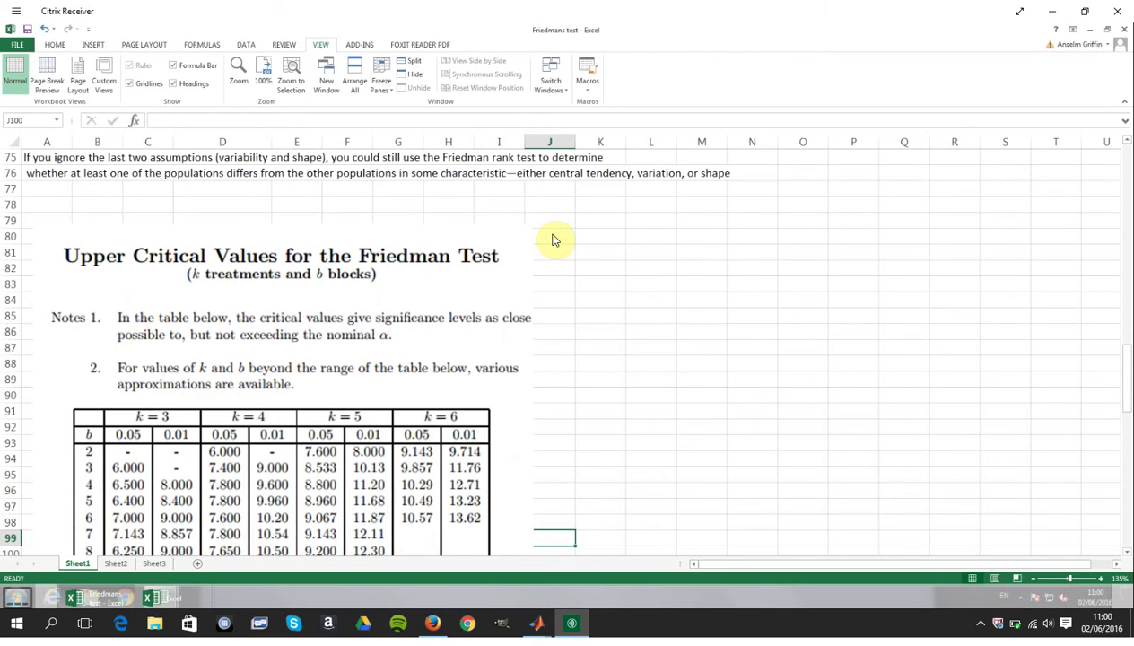
pyautogui.press('Down')
pyautogui.press('Down')
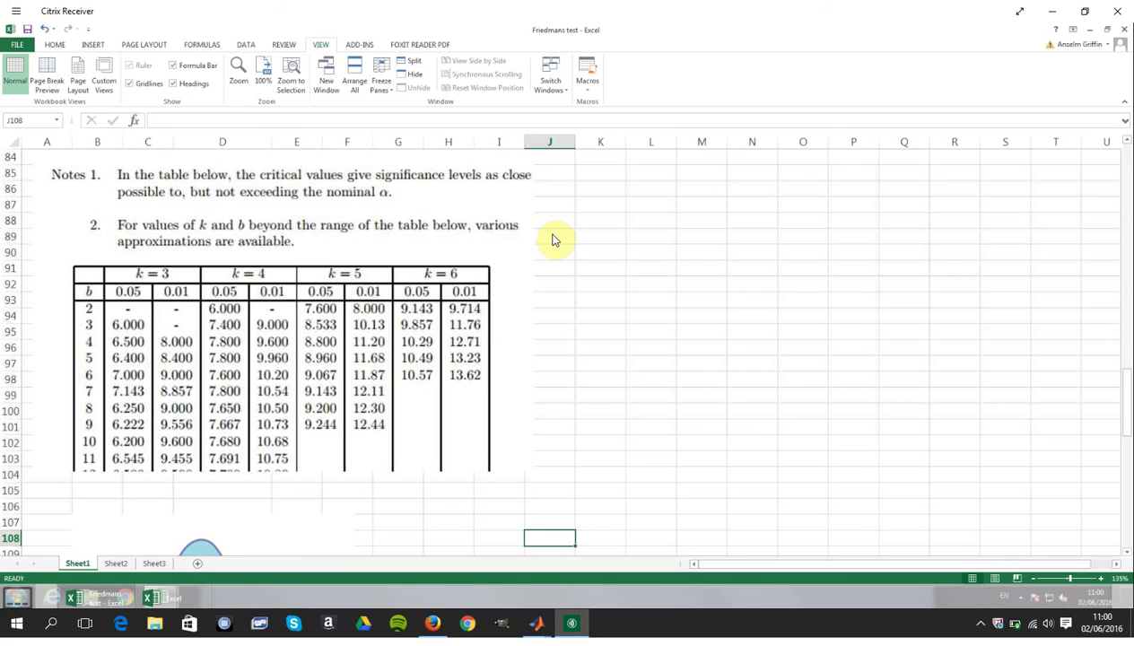
pyautogui.press('Down')
pyautogui.press('Down')
pyautogui.press('Down')
pyautogui.press('Down')
pyautogui.press('Down')
pyautogui.press('Down')
pyautogui.press('Down')
pyautogui.press('Down')
pyautogui.press('Down')
pyautogui.press('Down')
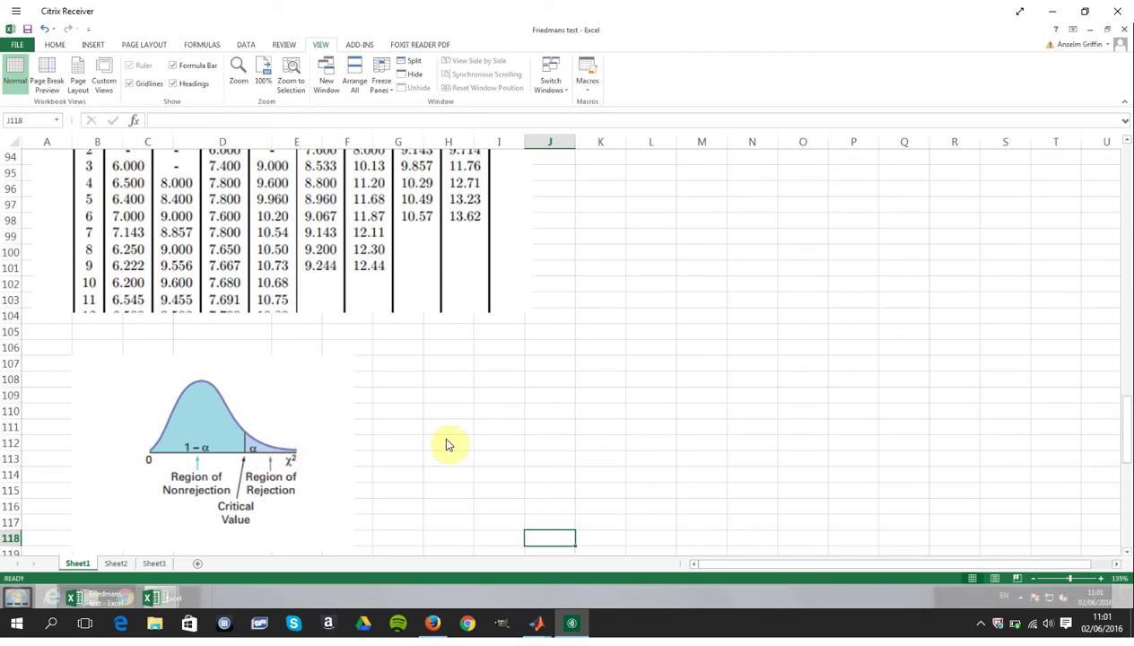
pyautogui.click(594, 436)
# Step: Revisit the significance-level and large-samples notes, then return to the critical values table
pyautogui.press('Down')
pyautogui.press('Down')
pyautogui.press('Down')
pyautogui.press('Up')
pyautogui.press('Up')
pyautogui.press('Up')
pyautogui.press('Up')
pyautogui.press('Up')
pyautogui.press('Up')
pyautogui.press('Up')
pyautogui.press('Up')
pyautogui.press('Up')
pyautogui.press('Up')
pyautogui.press('Up')
pyautogui.press('Up')
pyautogui.press('Up')
pyautogui.press('Up')
pyautogui.press('Up')
pyautogui.press('Up')
pyautogui.press('Up')
pyautogui.press('Up')
pyautogui.press('Up')
pyautogui.press('Up')
pyautogui.press('Up')
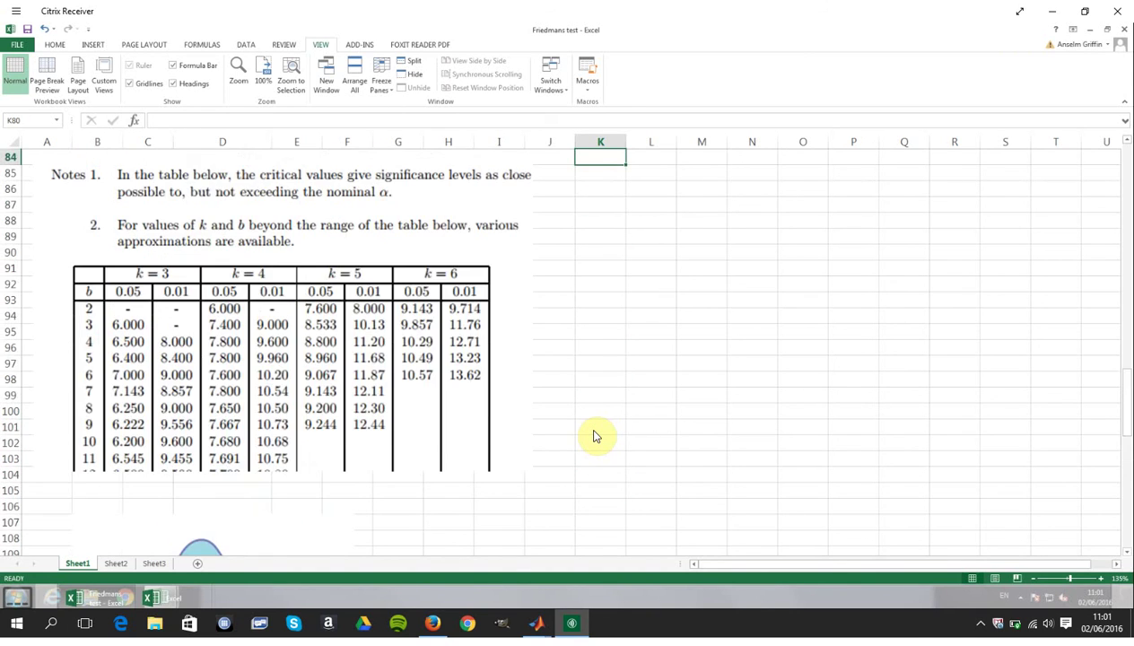
pyautogui.press('Up')
pyautogui.press('Up')
pyautogui.press('Up')
pyautogui.press('Up')
pyautogui.press('Up')
pyautogui.press('Up')
pyautogui.press('Up')
pyautogui.press('Up')
pyautogui.press('Up')
pyautogui.press('Up')
pyautogui.press('Up')
pyautogui.press('Up')
pyautogui.press('Up')
pyautogui.press('Up')
pyautogui.press('Up')
pyautogui.press('Up')
pyautogui.press('Up')
pyautogui.press('Up')
pyautogui.press('Up')
pyautogui.press('Up')
pyautogui.press('Down')
pyautogui.press('Down')
pyautogui.press('Down')
pyautogui.press('Down')
pyautogui.press('Down')
pyautogui.press('Down')
pyautogui.press('Down')
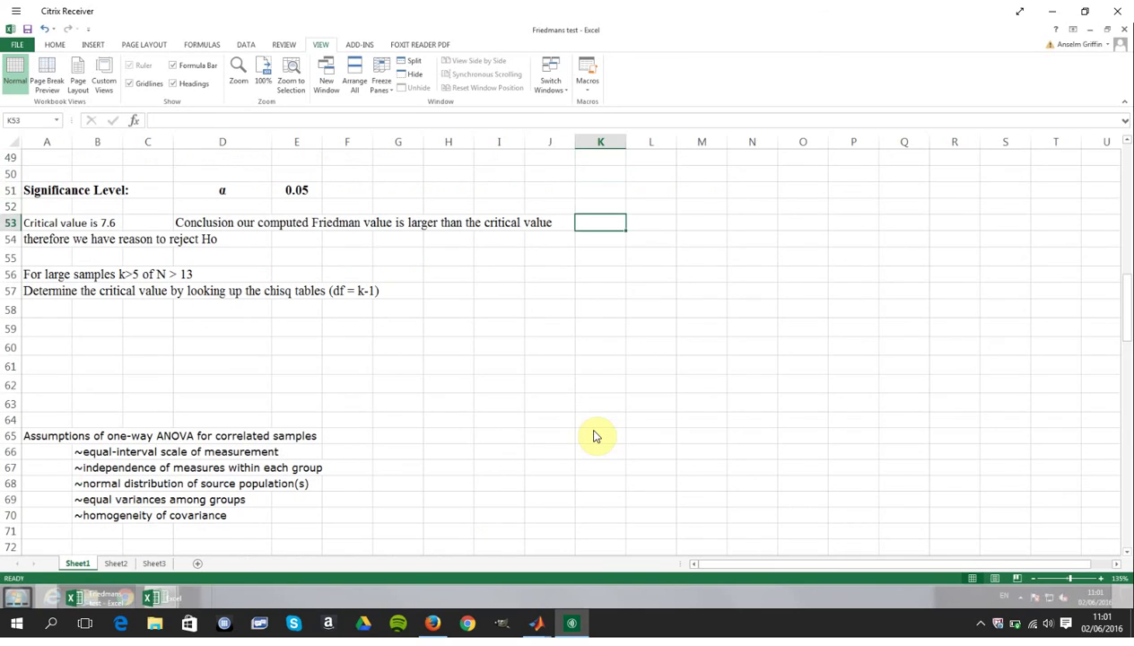
pyautogui.press('Left')
pyautogui.press('Left')
pyautogui.press('Left')
pyautogui.press('Left')
pyautogui.press('Left')
pyautogui.press('Left')
pyautogui.press('Left')
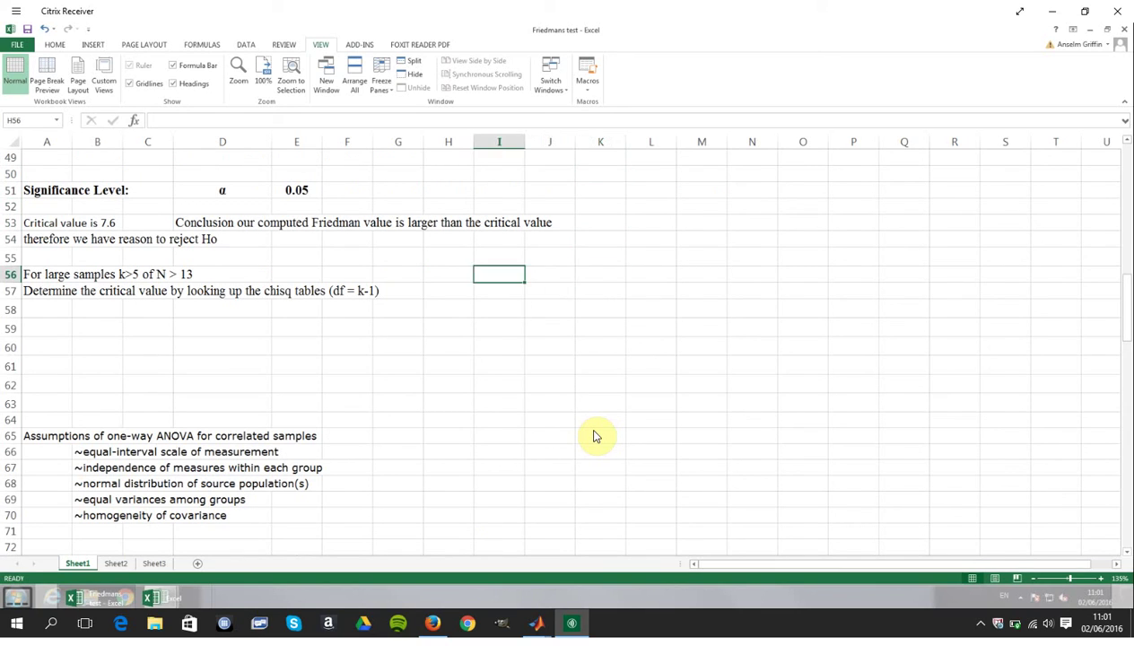
pyautogui.press('Left')
pyautogui.press('Left')
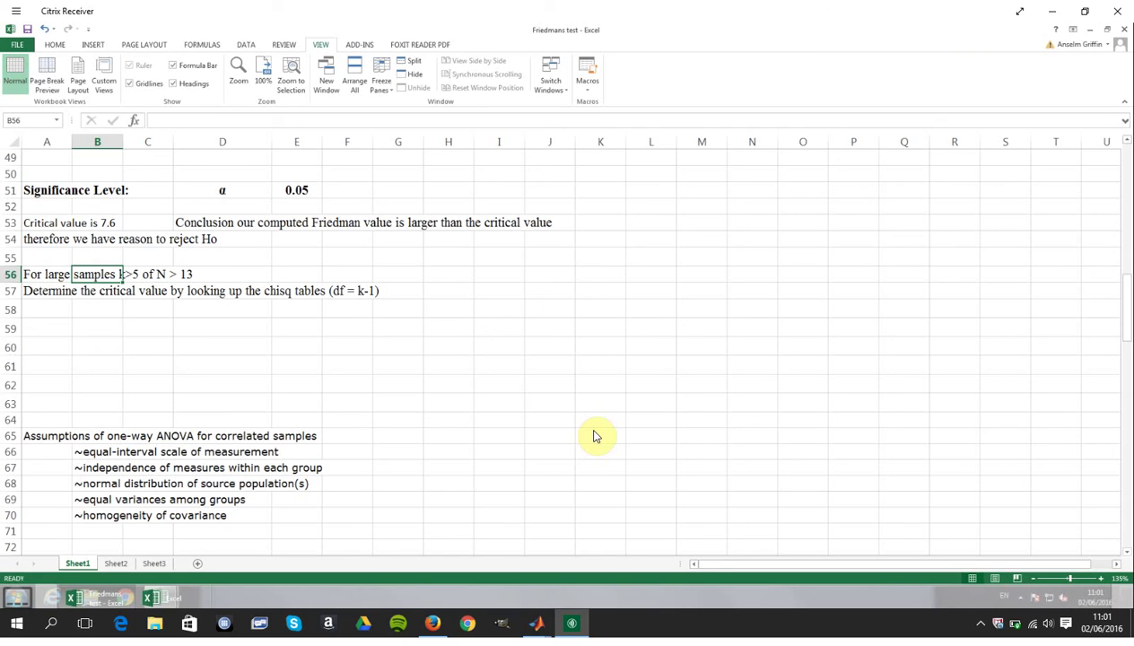
pyautogui.press('Down')
pyautogui.press('Down')
pyautogui.press('Down')
pyautogui.press('Down')
pyautogui.press('Down')
pyautogui.press('Down')
pyautogui.press('Down')
pyautogui.press('Down')
pyautogui.press('Down')
pyautogui.press('Down')
pyautogui.press('Down')
pyautogui.press('Down')
pyautogui.press('Down')
pyautogui.press('Down')
pyautogui.press('Down')
pyautogui.press('Down')
pyautogui.press('Down')
pyautogui.press('Down')
pyautogui.press('Down')
pyautogui.press('Down')
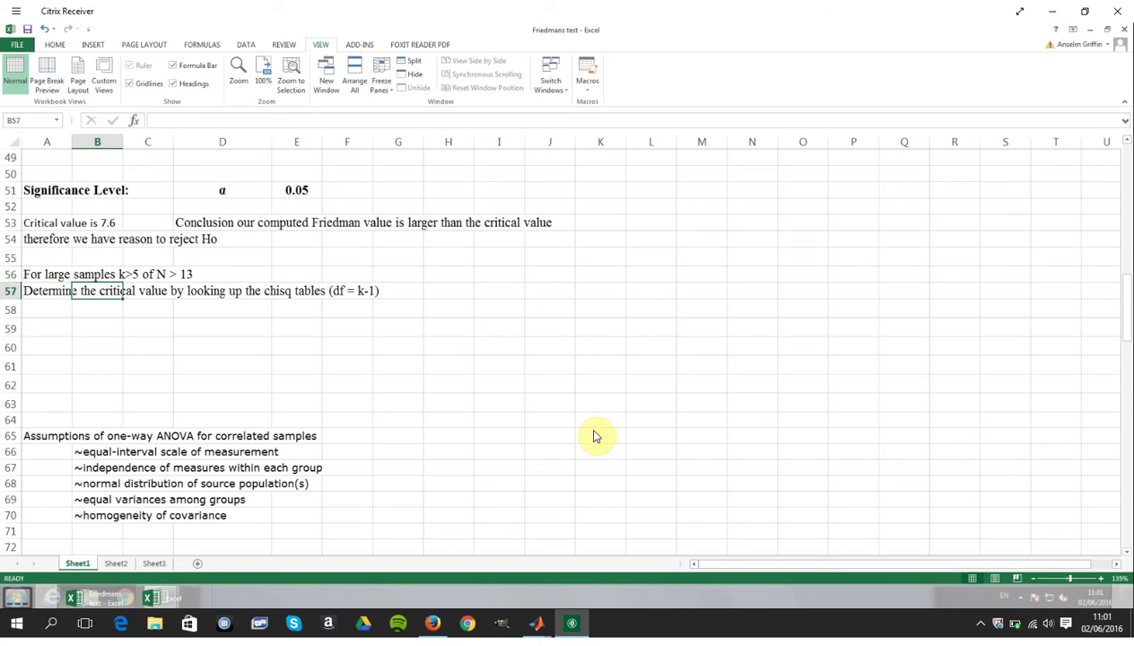
pyautogui.press('Down')
pyautogui.press('Down')
pyautogui.press('Down')
pyautogui.press('Down')
pyautogui.press('Down')
pyautogui.press('Down')
pyautogui.press('Down')
pyautogui.press('Down')
pyautogui.press('Down')
pyautogui.press('Down')
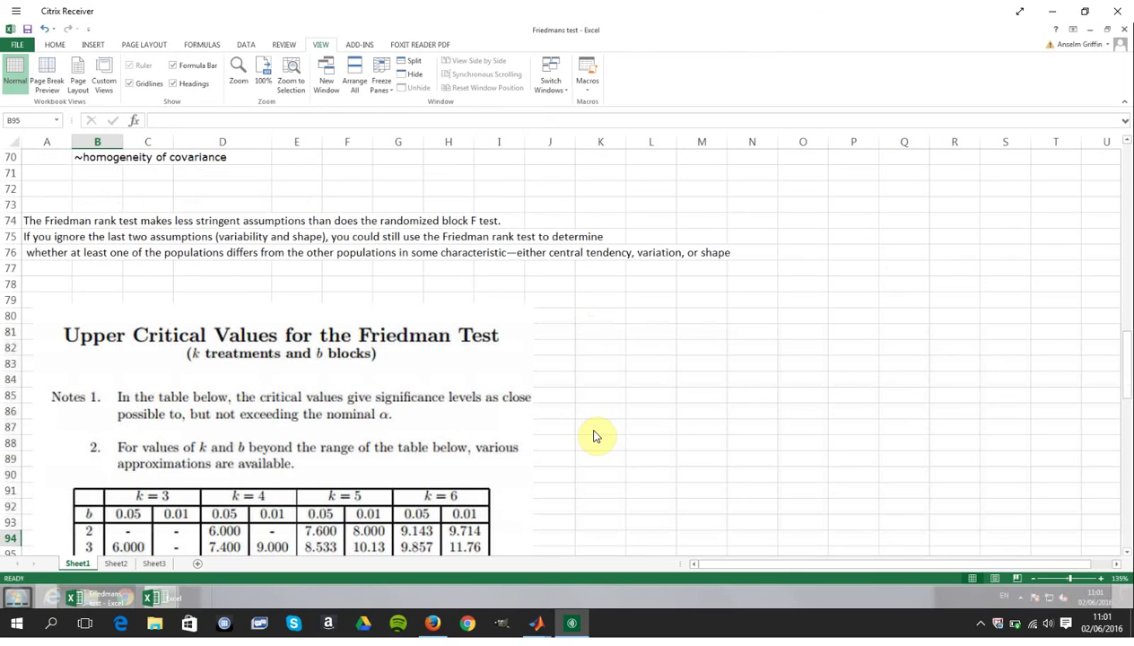
# Step: Select the cell with the vassarstats URL, then reach the Data Entry table with mean ranks 2.4, 1, 4, 2.6
pyautogui.press('Down')
pyautogui.press('Down')
pyautogui.press('Down')
pyautogui.press('Down')
pyautogui.press('Down')
pyautogui.press('Down')
pyautogui.press('Down')
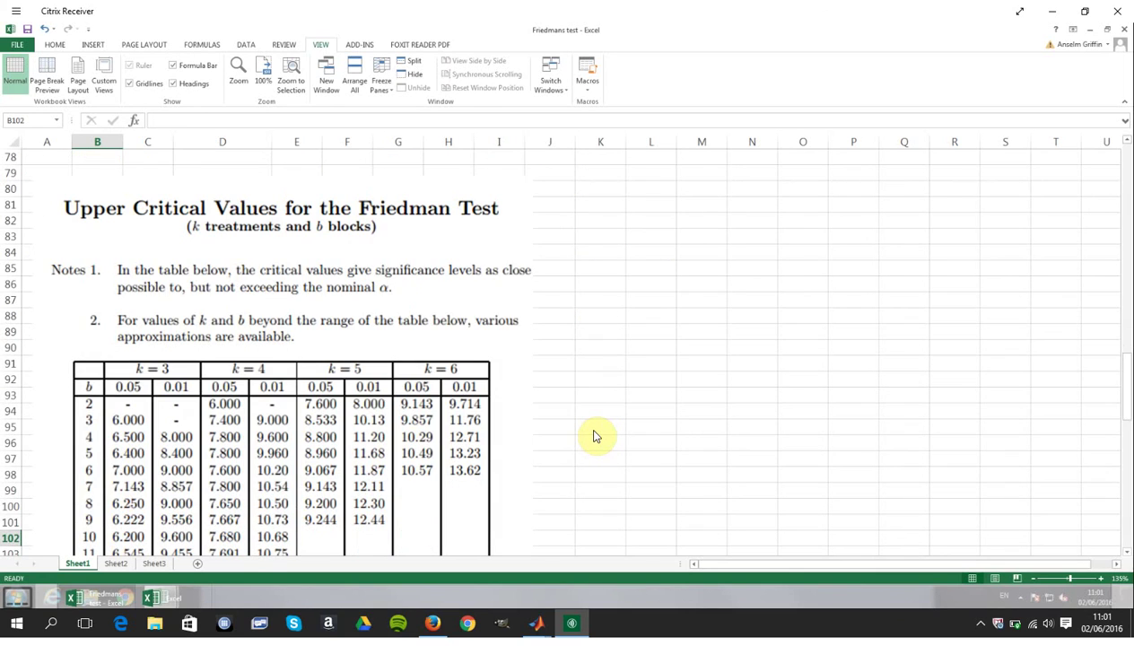
pyautogui.press('Down')
pyautogui.press('Down')
pyautogui.press('Down')
pyautogui.press('Down')
pyautogui.press('Down')
pyautogui.press('Down')
pyautogui.press('Down')
pyautogui.press('Down')
pyautogui.press('Down')
pyautogui.press('Down')
pyautogui.press('Down')
pyautogui.press('Down')
pyautogui.press('Down')
pyautogui.press('Down')
pyautogui.press('Down')
pyautogui.press('Down')
pyautogui.press('Down')
pyautogui.press('Down')
pyautogui.press('Down')
pyautogui.press('Down')
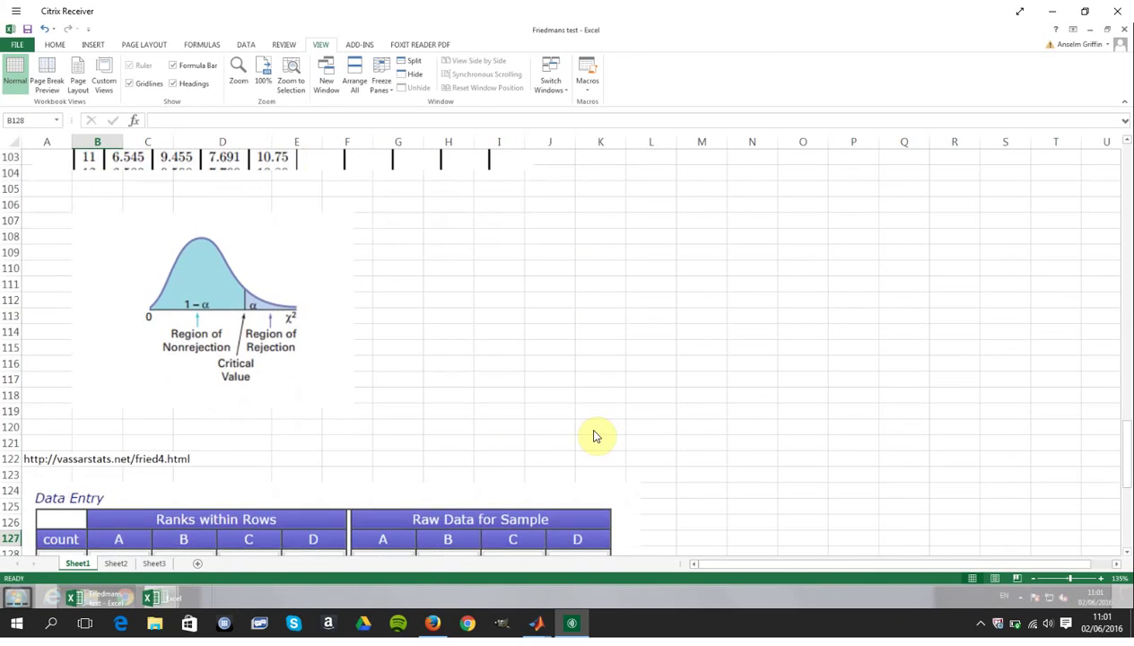
pyautogui.press('Up')
pyautogui.press('Up')
pyautogui.press('Up')
pyautogui.press('Up')
pyautogui.press('Up')
pyautogui.press('Up')
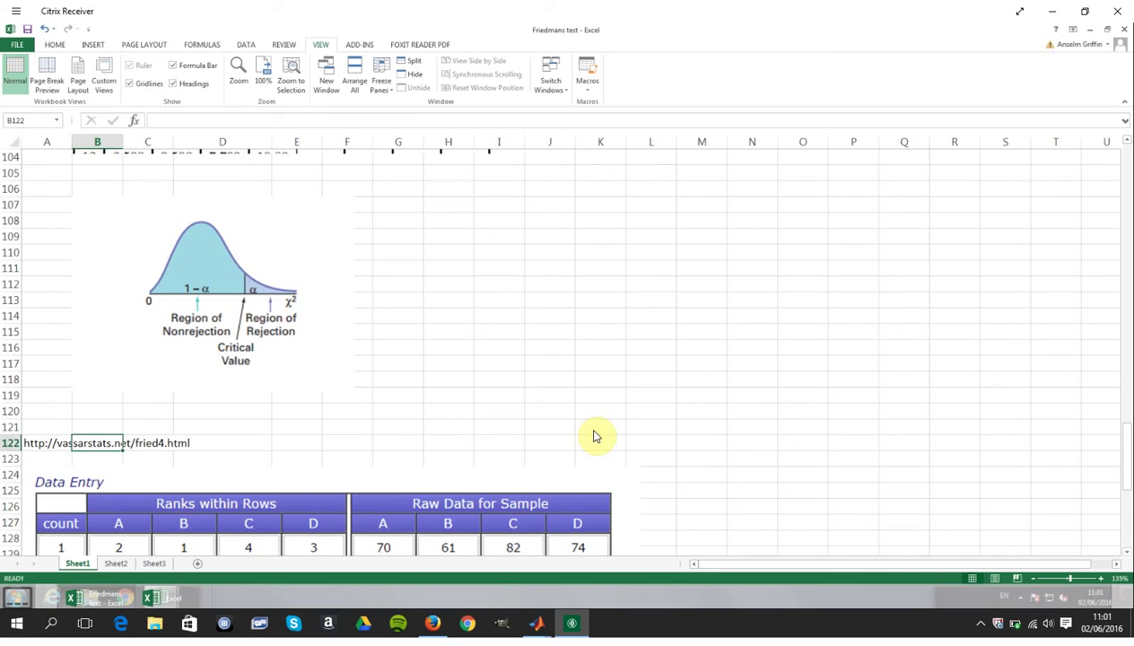
pyautogui.press('Up')
pyautogui.press('Down')
pyautogui.press('Left')
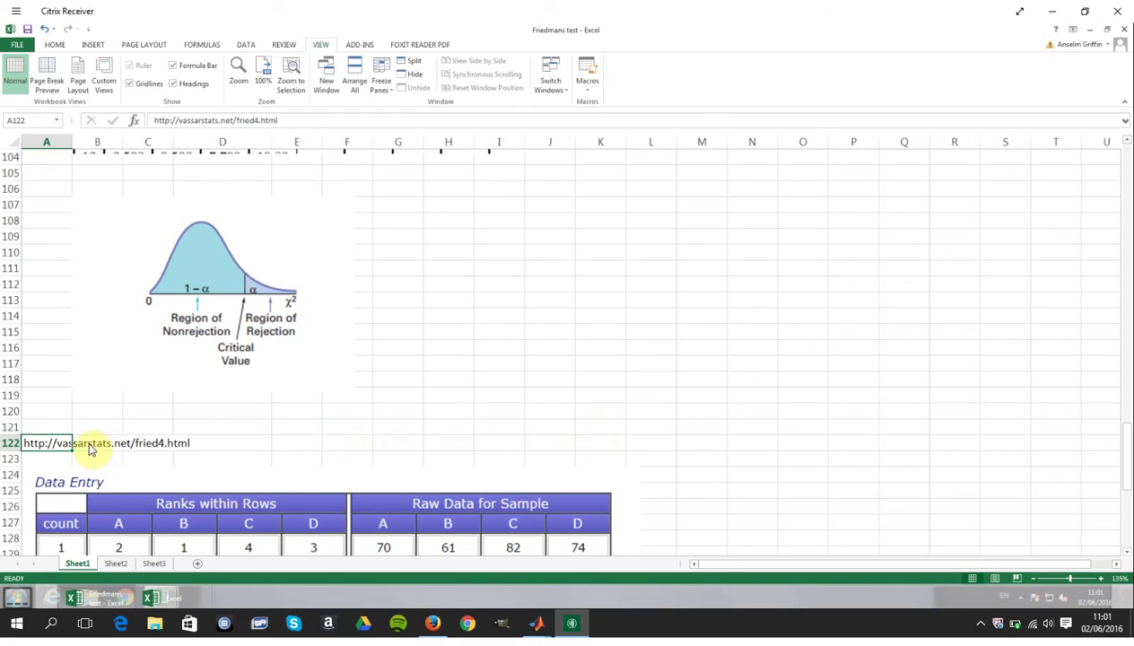
pyautogui.press('Down')
pyautogui.press('Down')
pyautogui.press('Down')
pyautogui.press('Down')
pyautogui.press('Down')
pyautogui.press('Down')
pyautogui.press('Down')
pyautogui.press('Down')
pyautogui.press('Down')
pyautogui.press('Down')
pyautogui.press('Down')
pyautogui.press('Down')
pyautogui.press('Down')
pyautogui.press('Down')
pyautogui.press('Down')
pyautogui.press('Down')
pyautogui.press('Down')
pyautogui.press('Down')
pyautogui.press('Down')
pyautogui.press('Down')
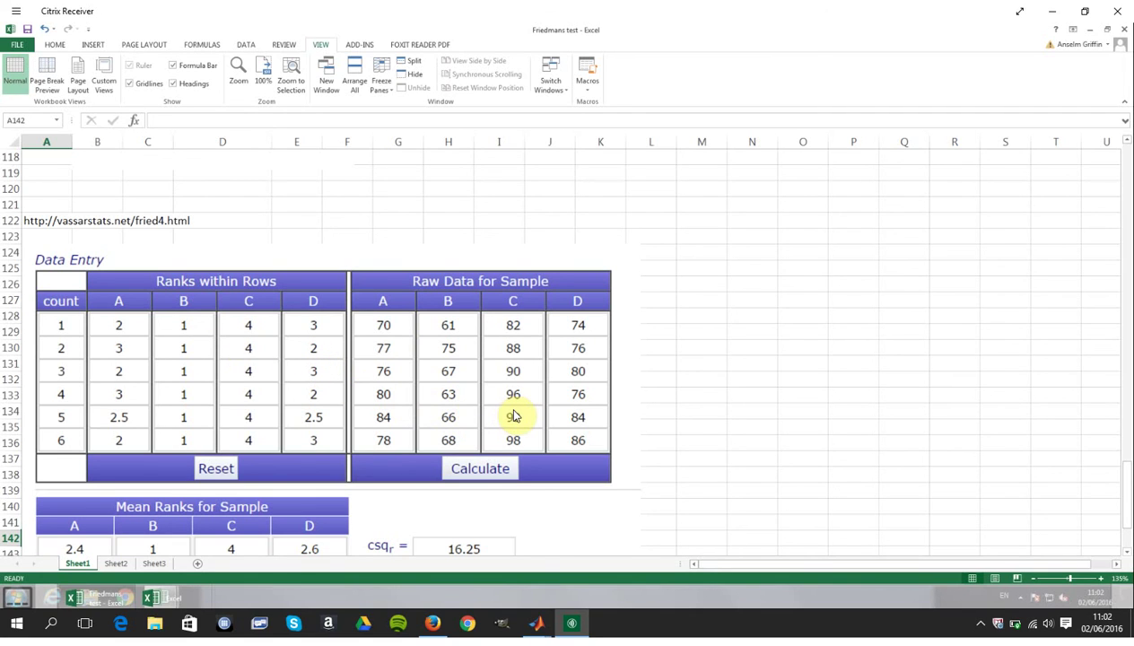
# Step: Reveal df = 3 and P = 0.001 beneath csq_r = 16.25 in the VassarStats results
pyautogui.press('Down')
pyautogui.press('Down')
pyautogui.press('Down')
pyautogui.press('Down')
pyautogui.press('Down')
pyautogui.press('Down')
pyautogui.press('Down')
pyautogui.press('Down')
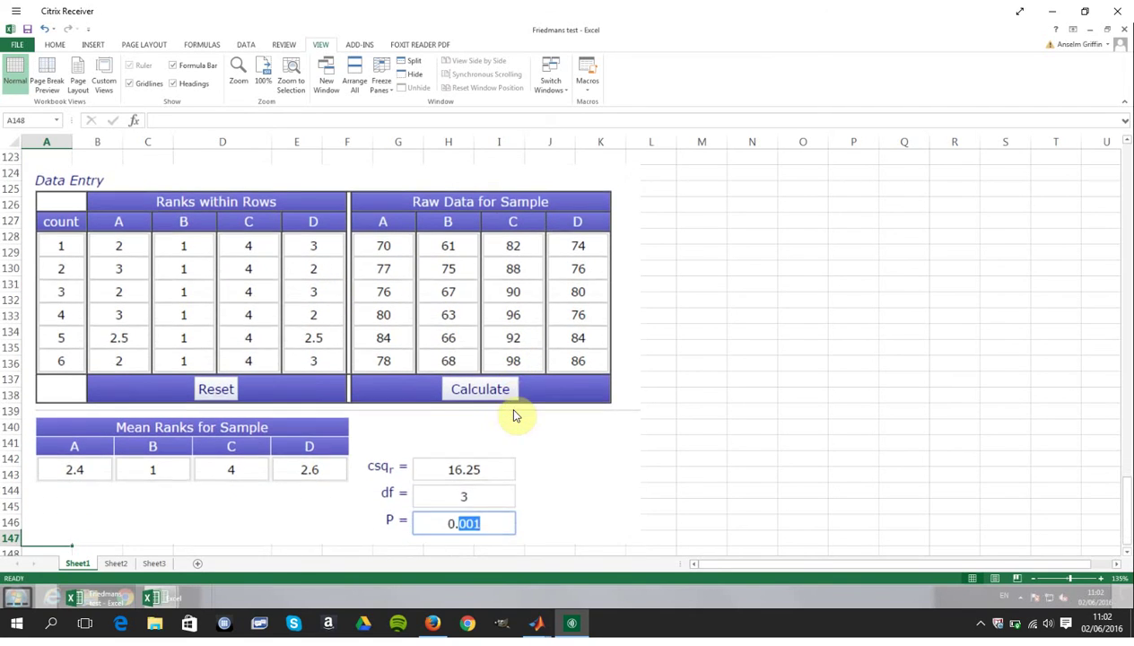
pyautogui.press('Down')
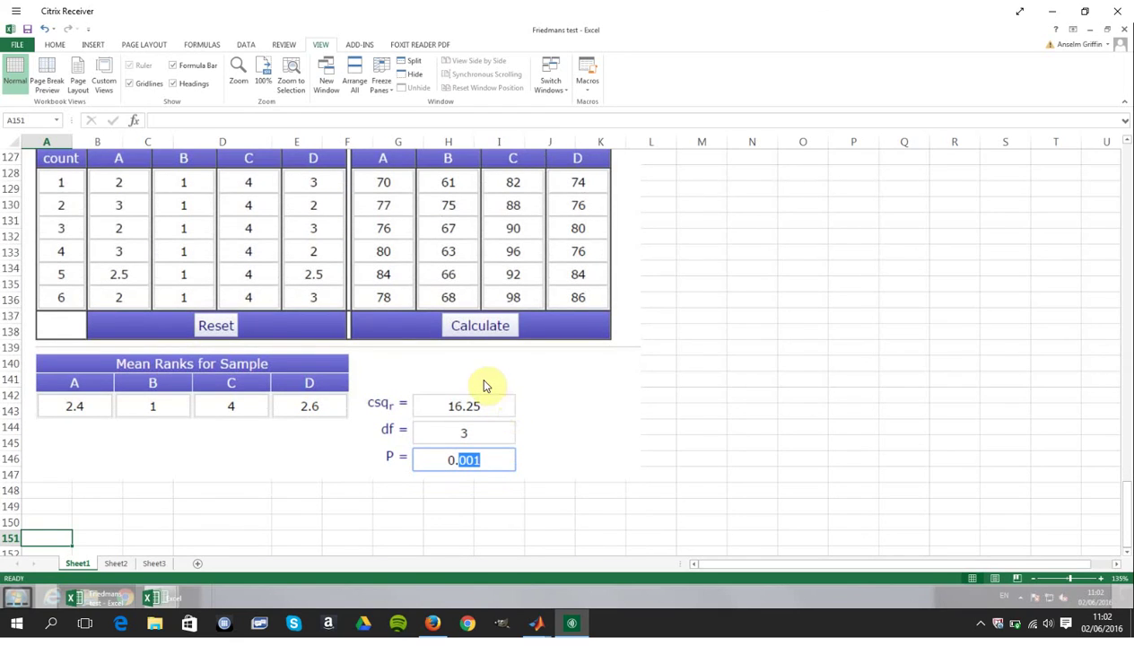